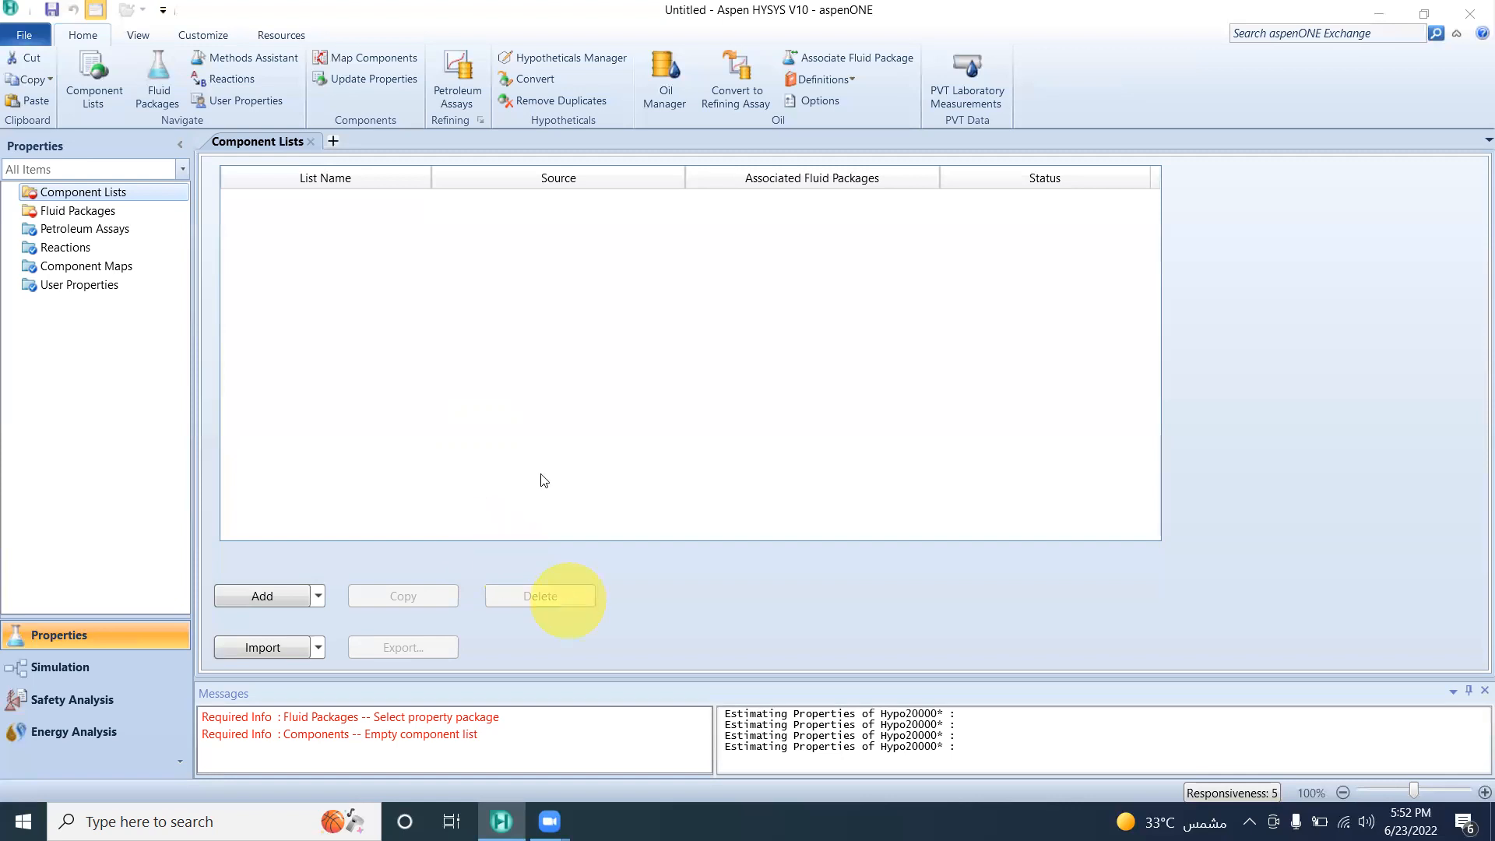
Add a new component list using the HYSYS databank.
click(262, 596)
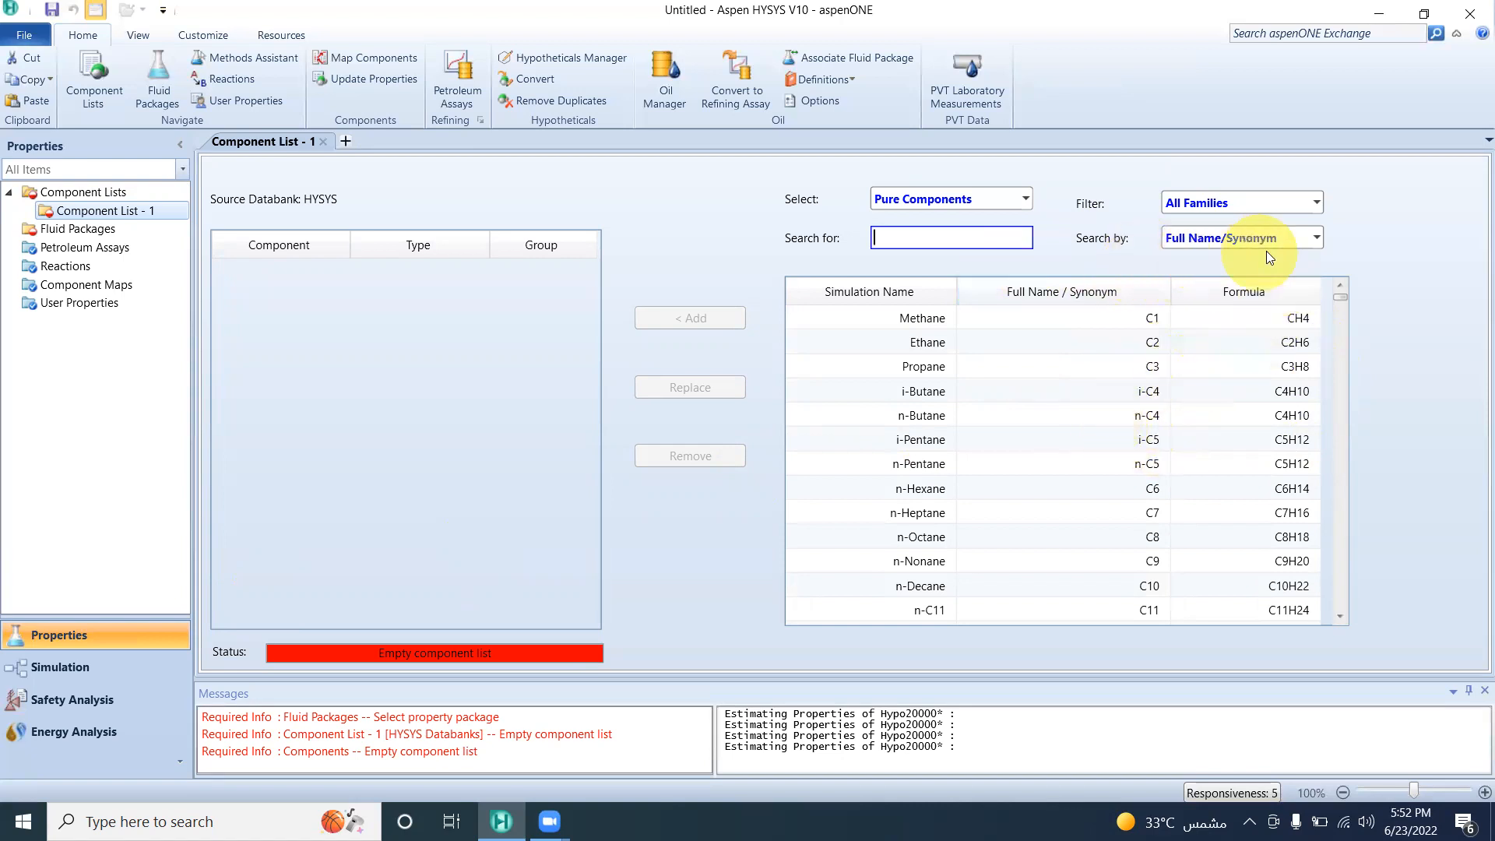
click(1316, 240)
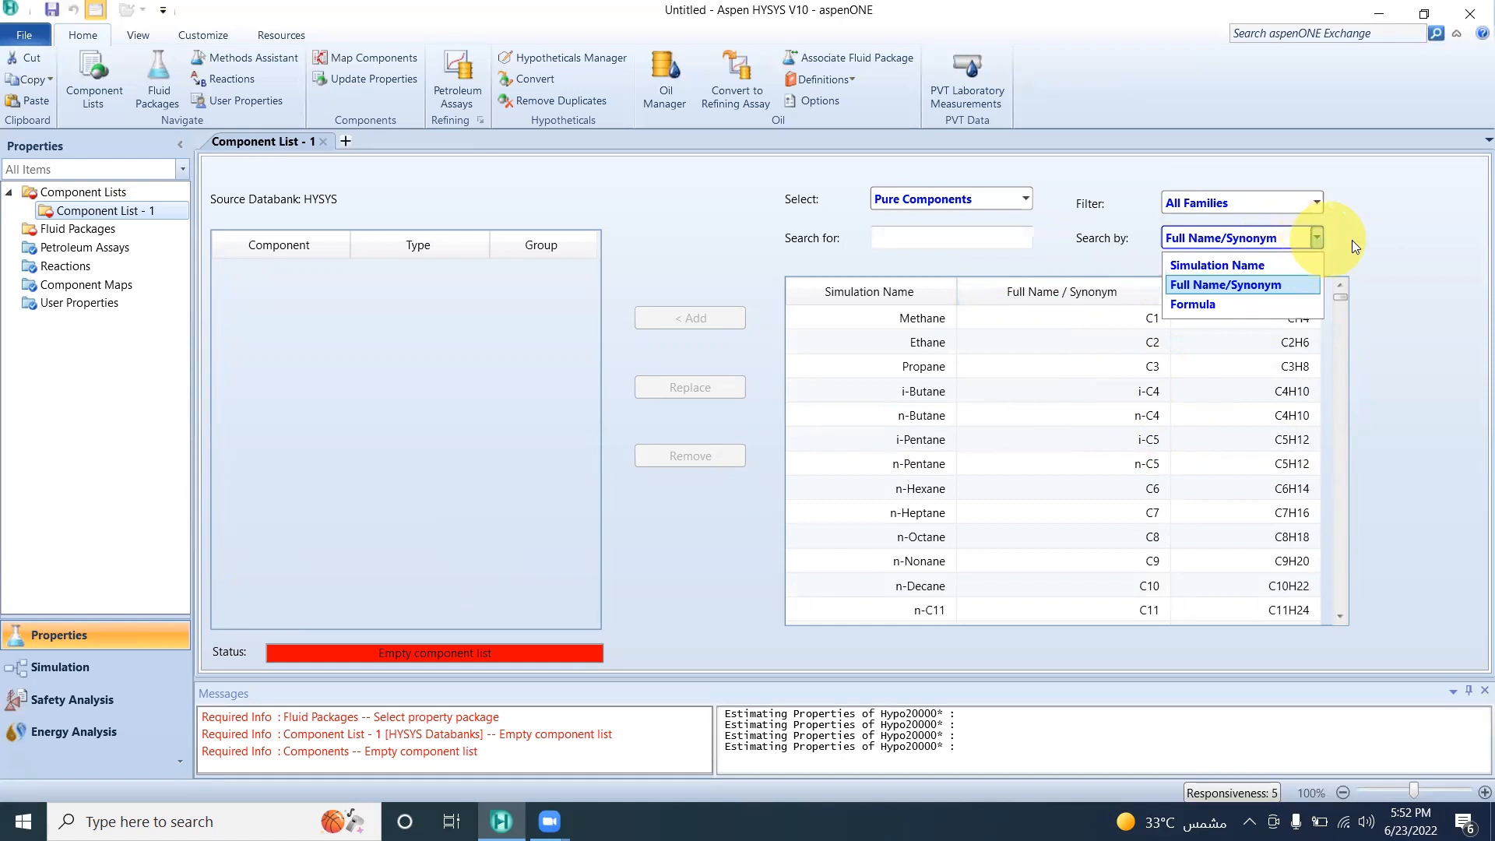
click(1377, 236)
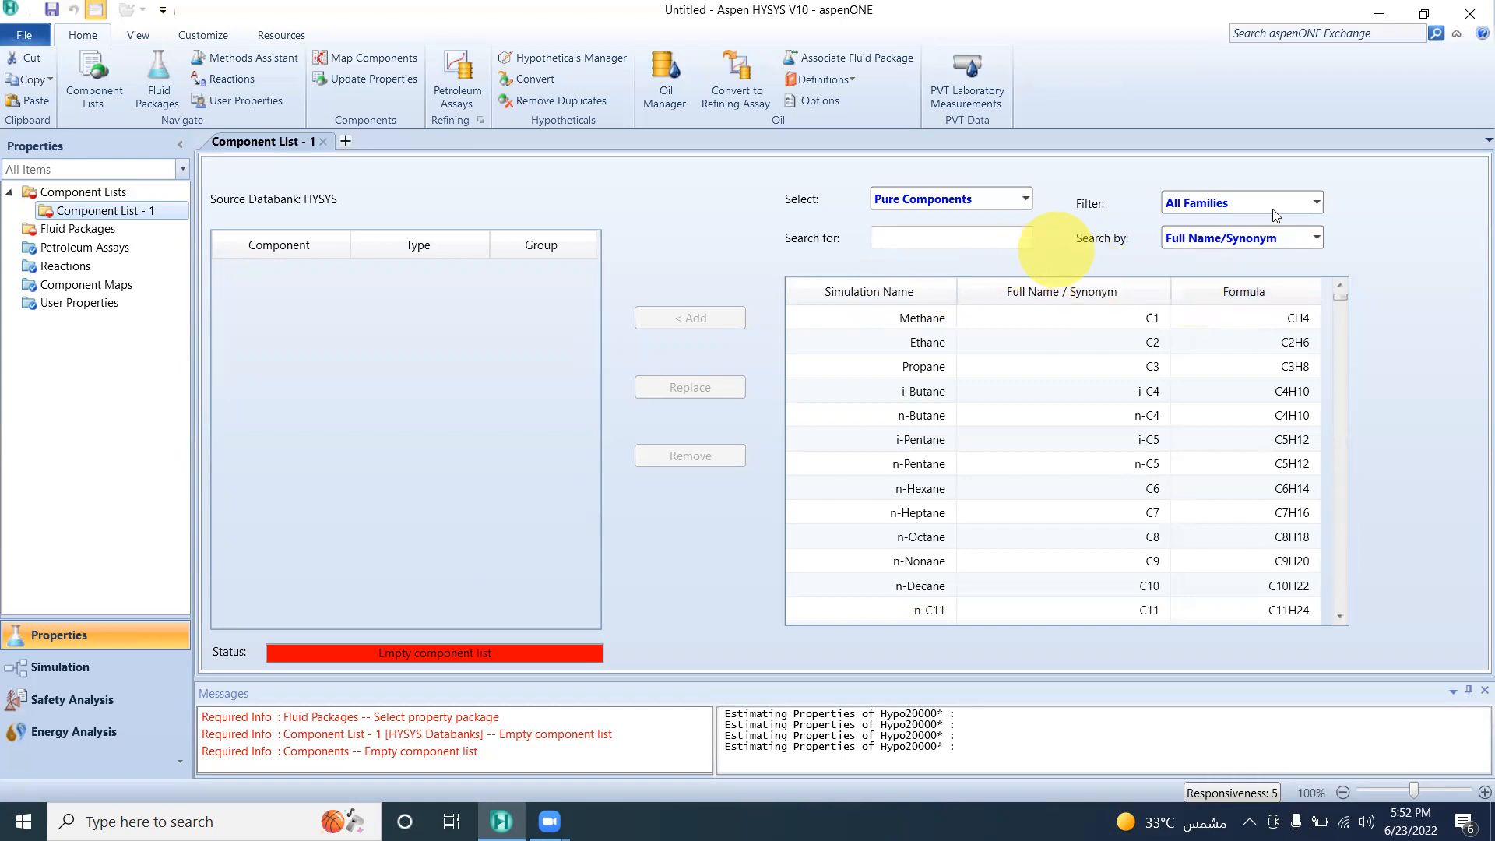
click(1315, 235)
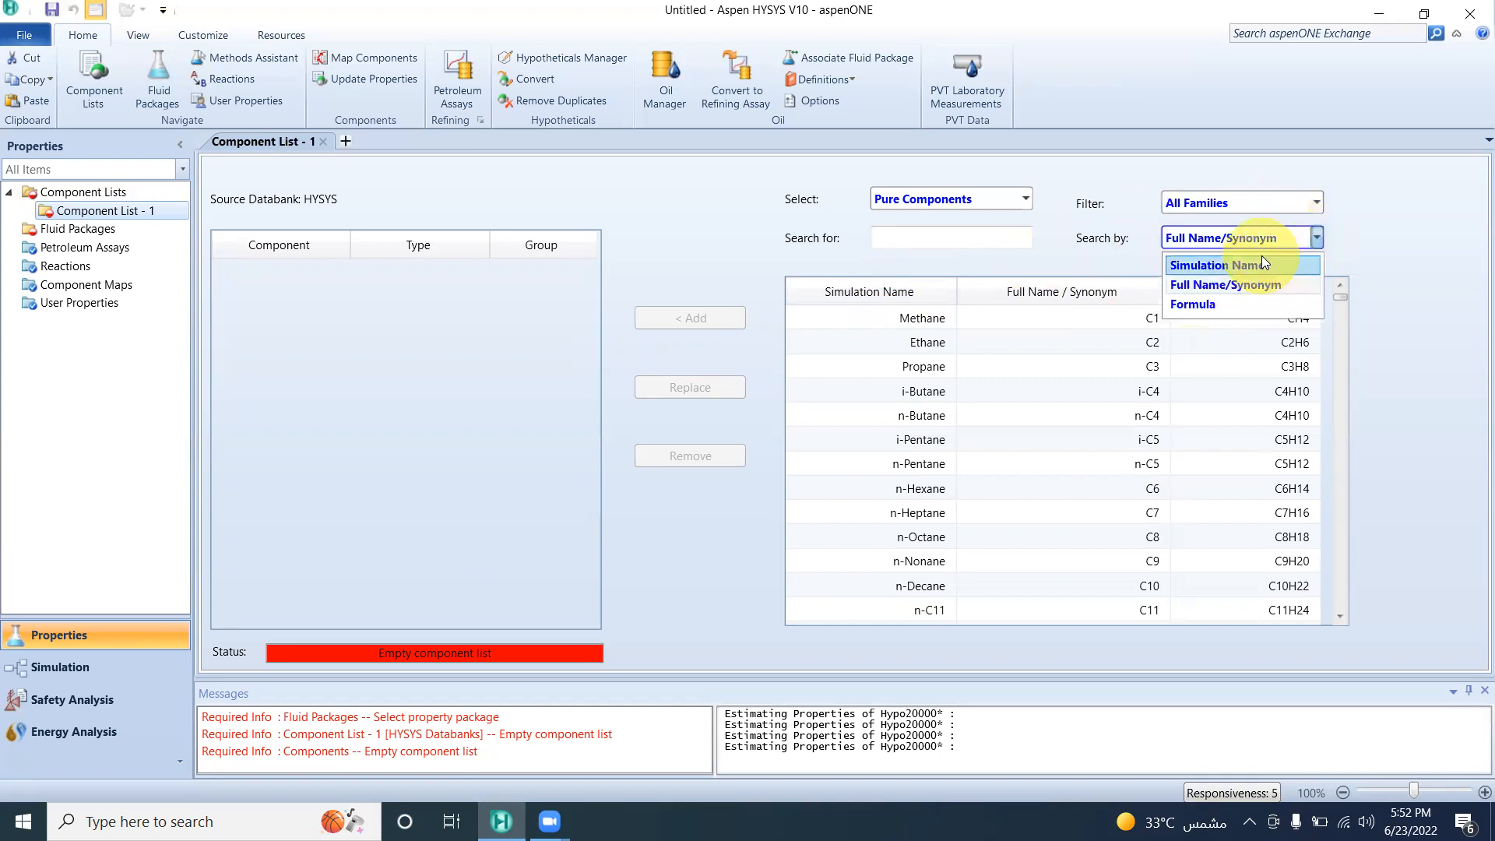
click(1261, 261)
click(1316, 236)
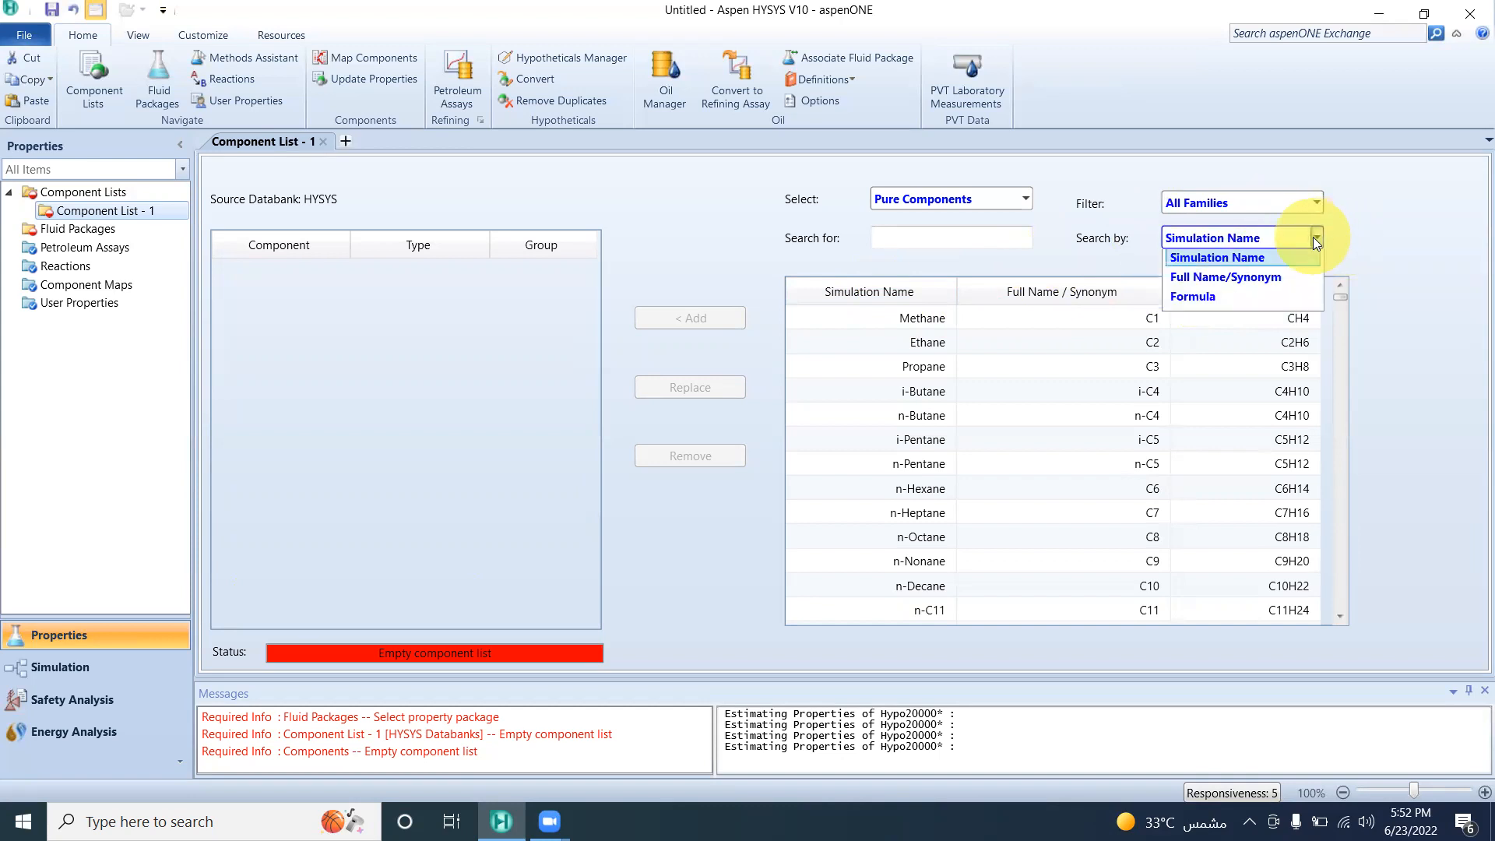
click(1285, 285)
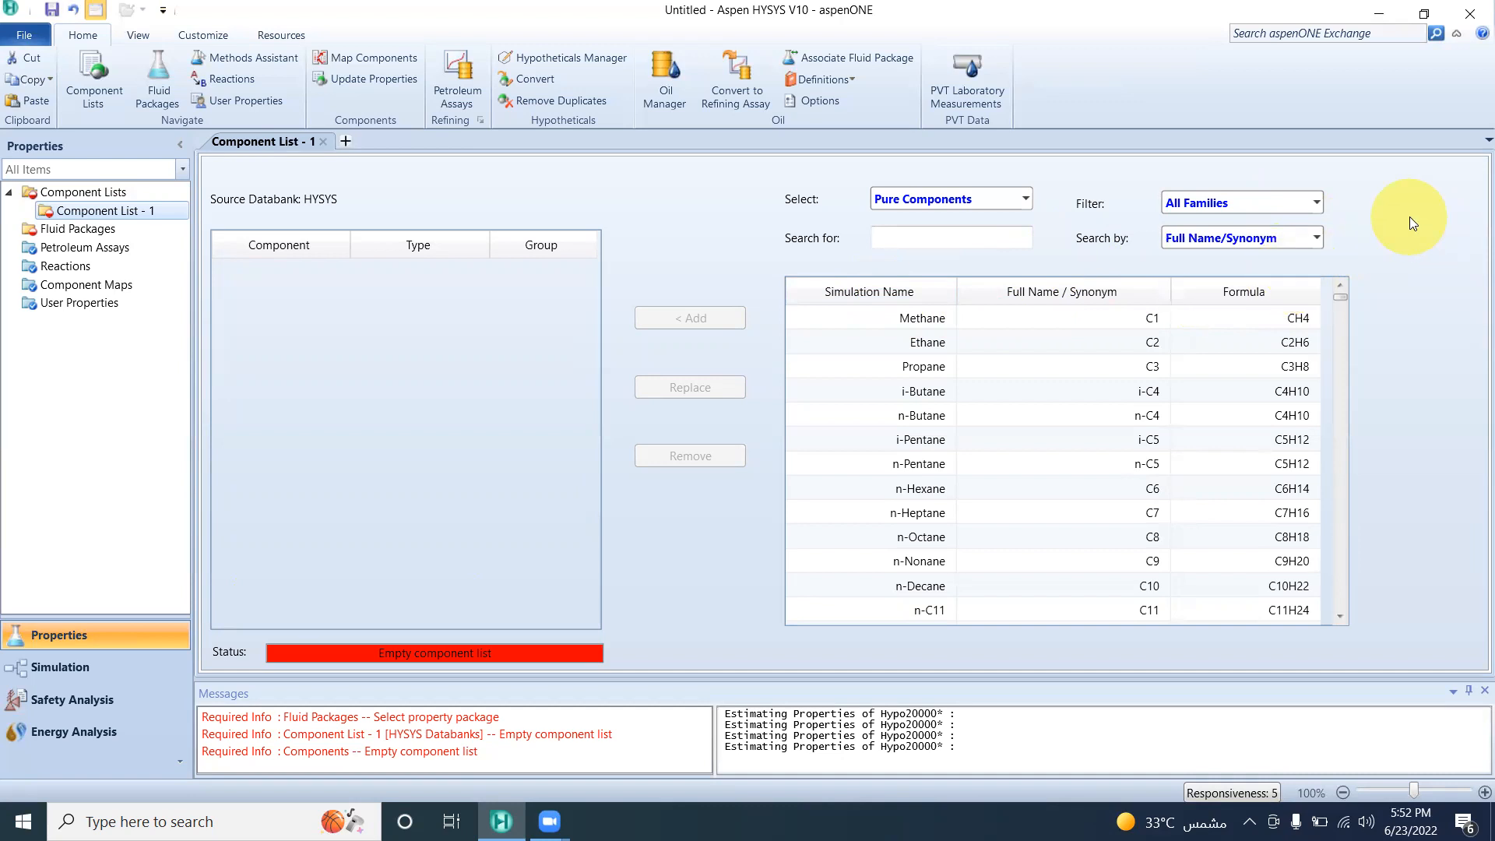
Add methane and all pure components from propane through n-decane, skipping ethane, to the component list.
click(868, 319)
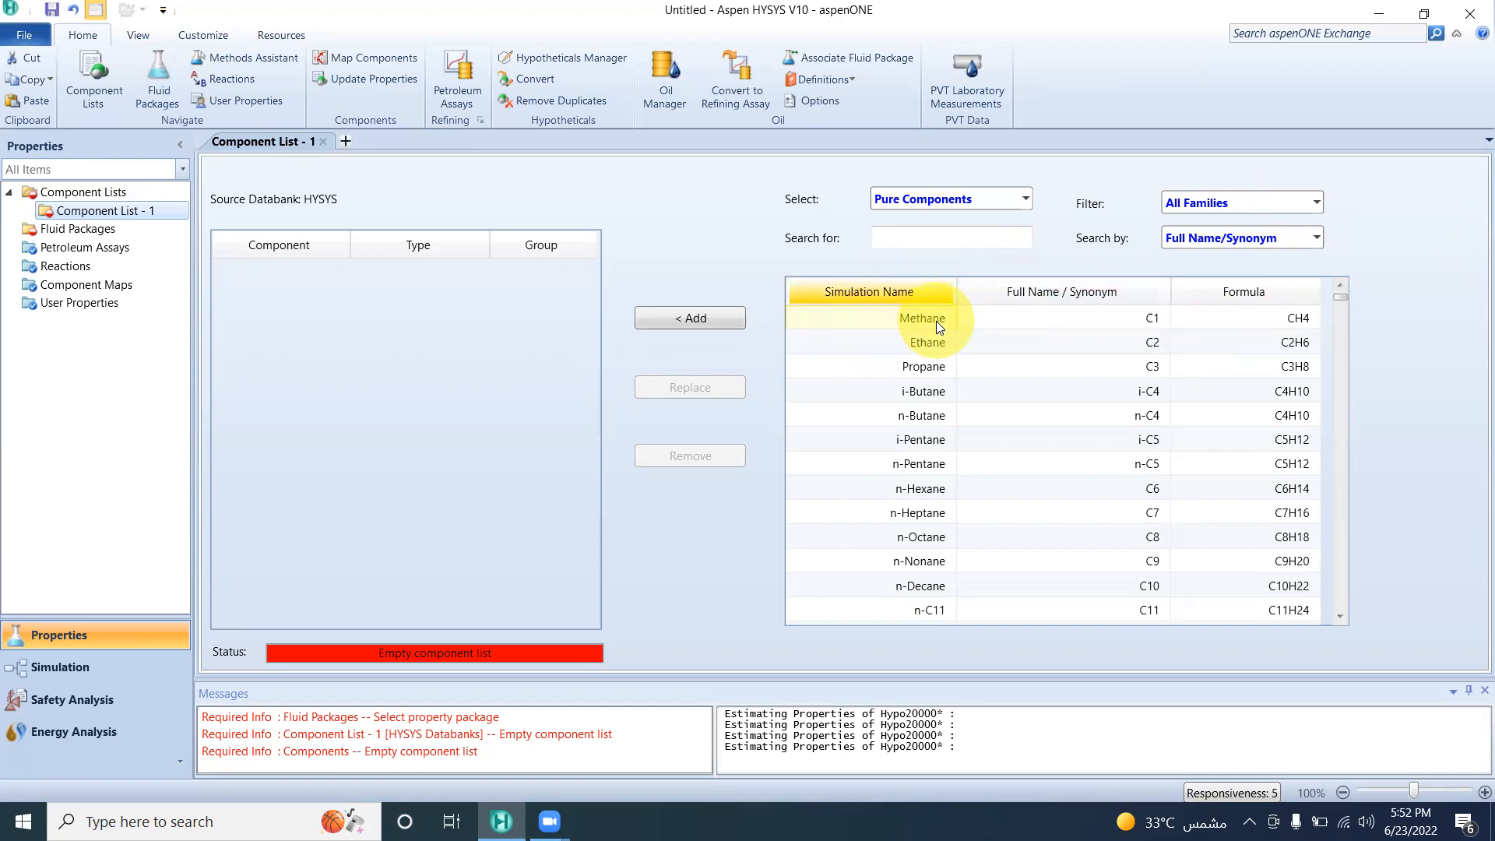
click(731, 325)
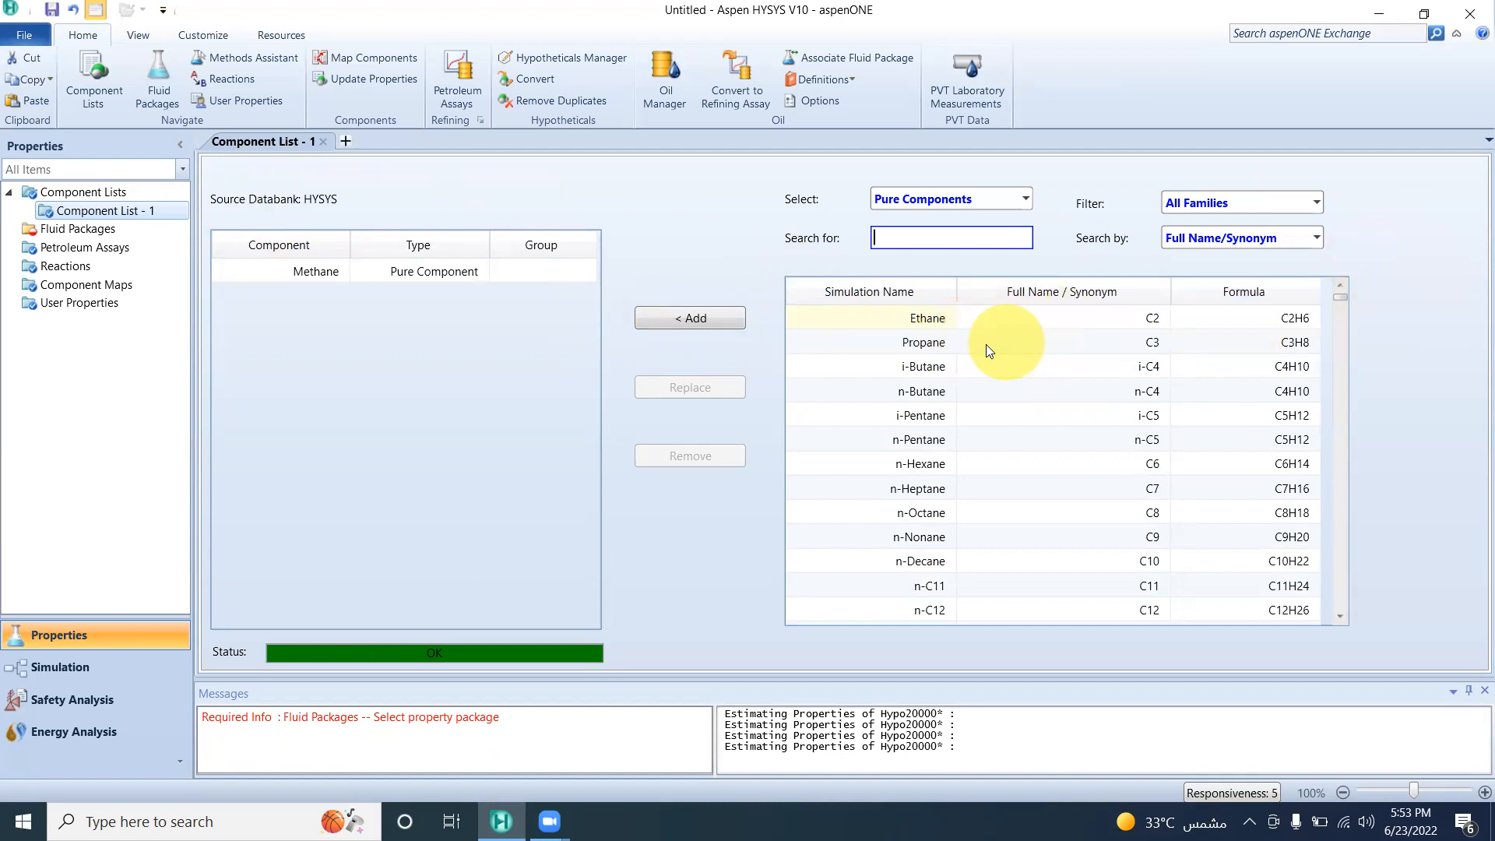
click(886, 342)
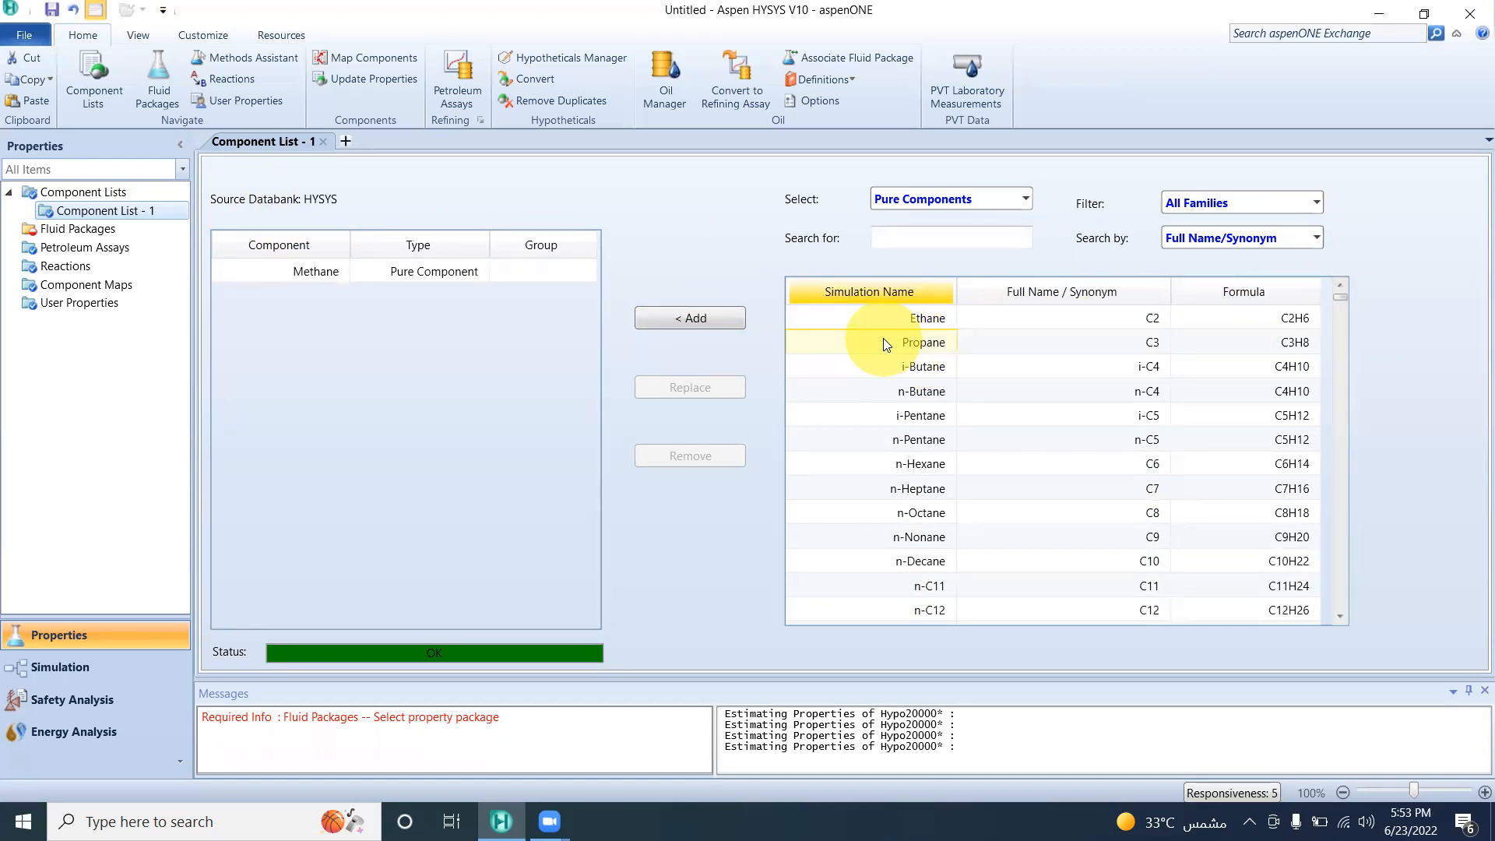
shift+click(882, 559)
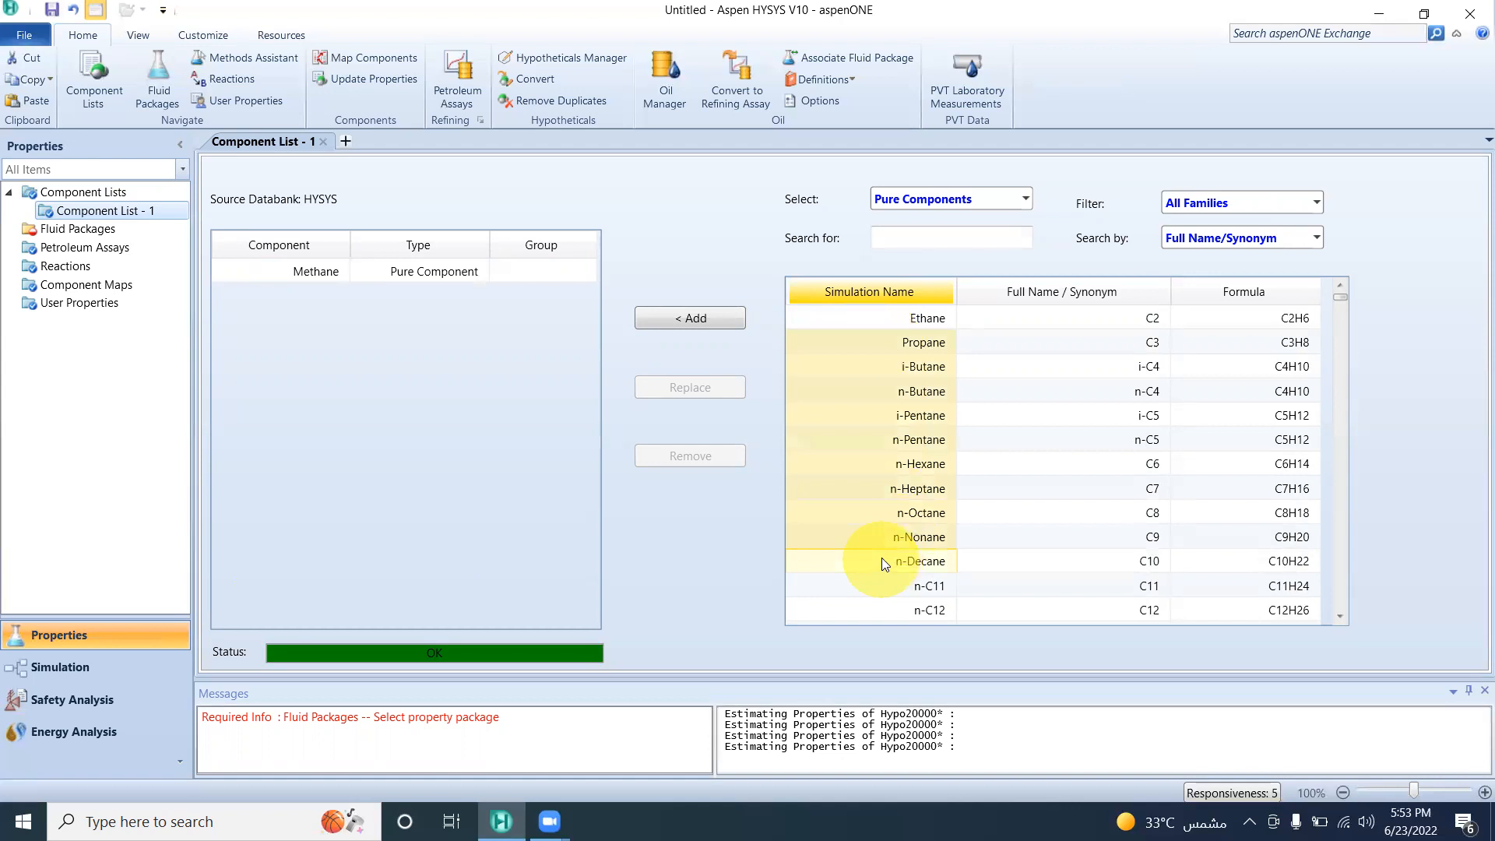
click(712, 331)
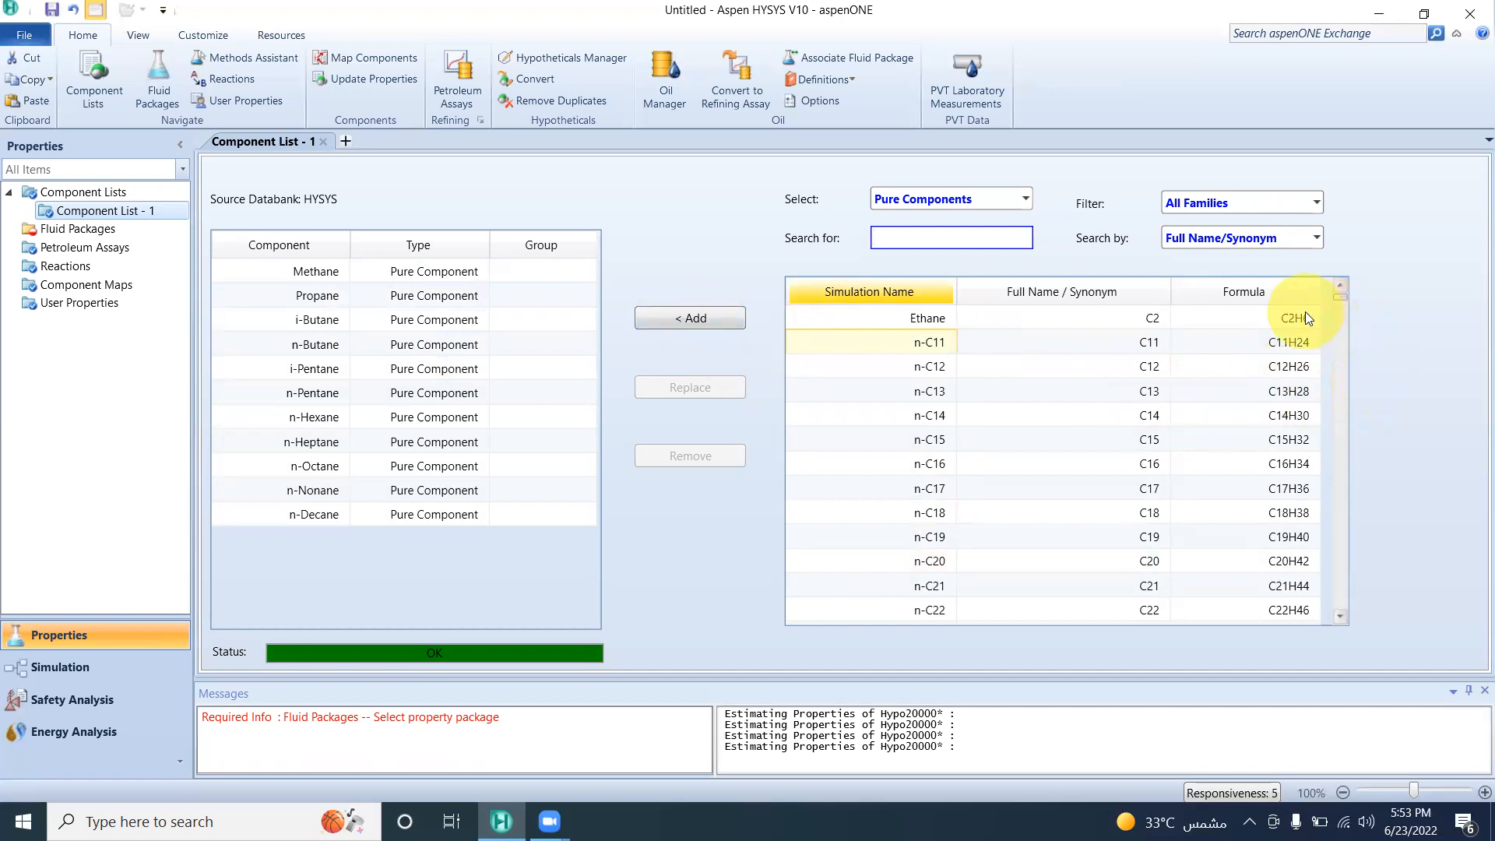
Create a new hypothetical component in HypoGroup2 with the Create and Edit Hypos method and add it to the component list.
click(1023, 201)
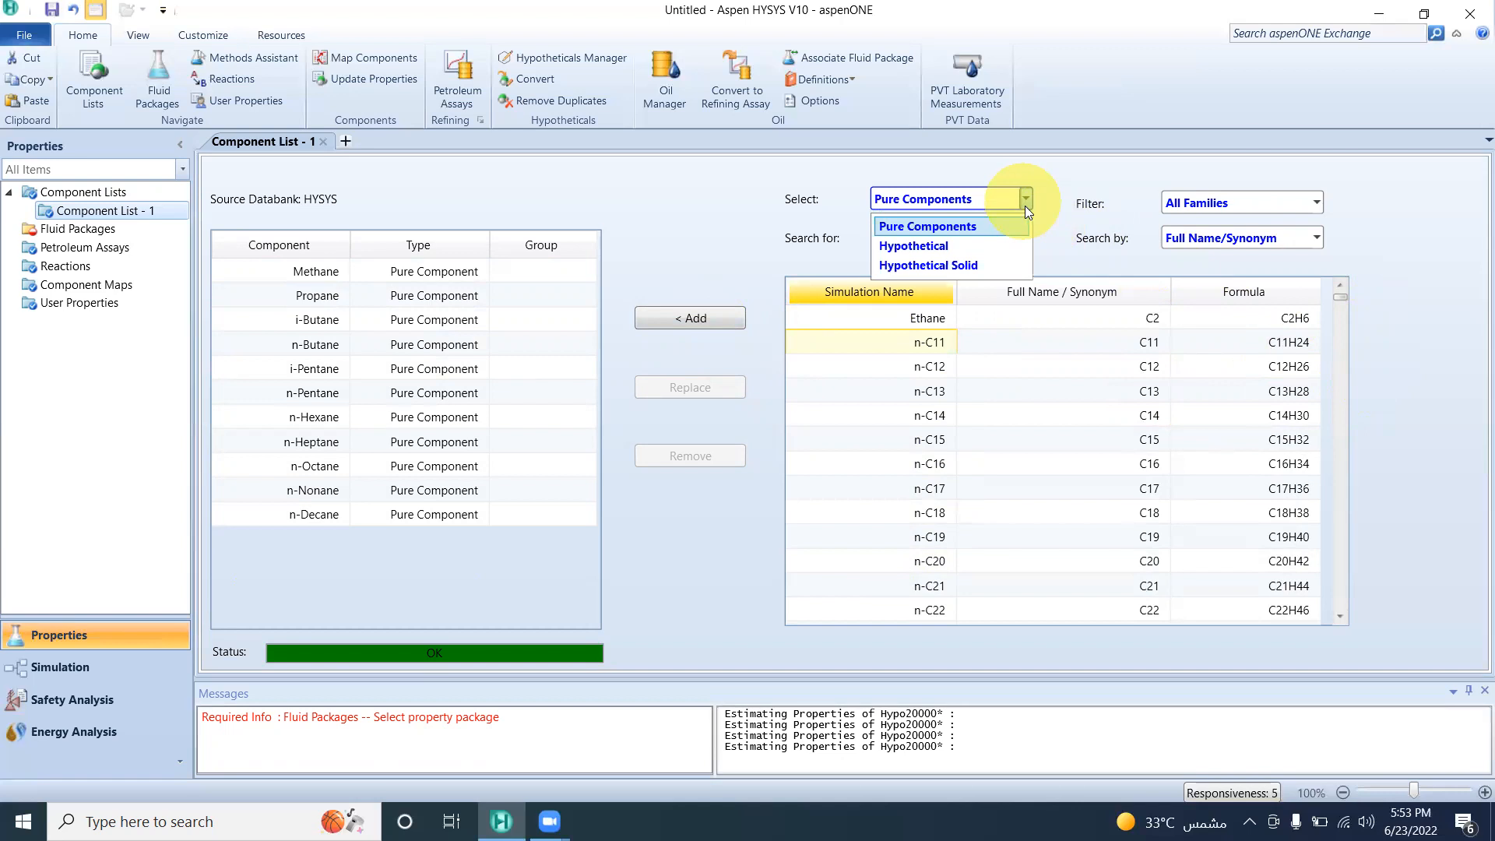
click(973, 247)
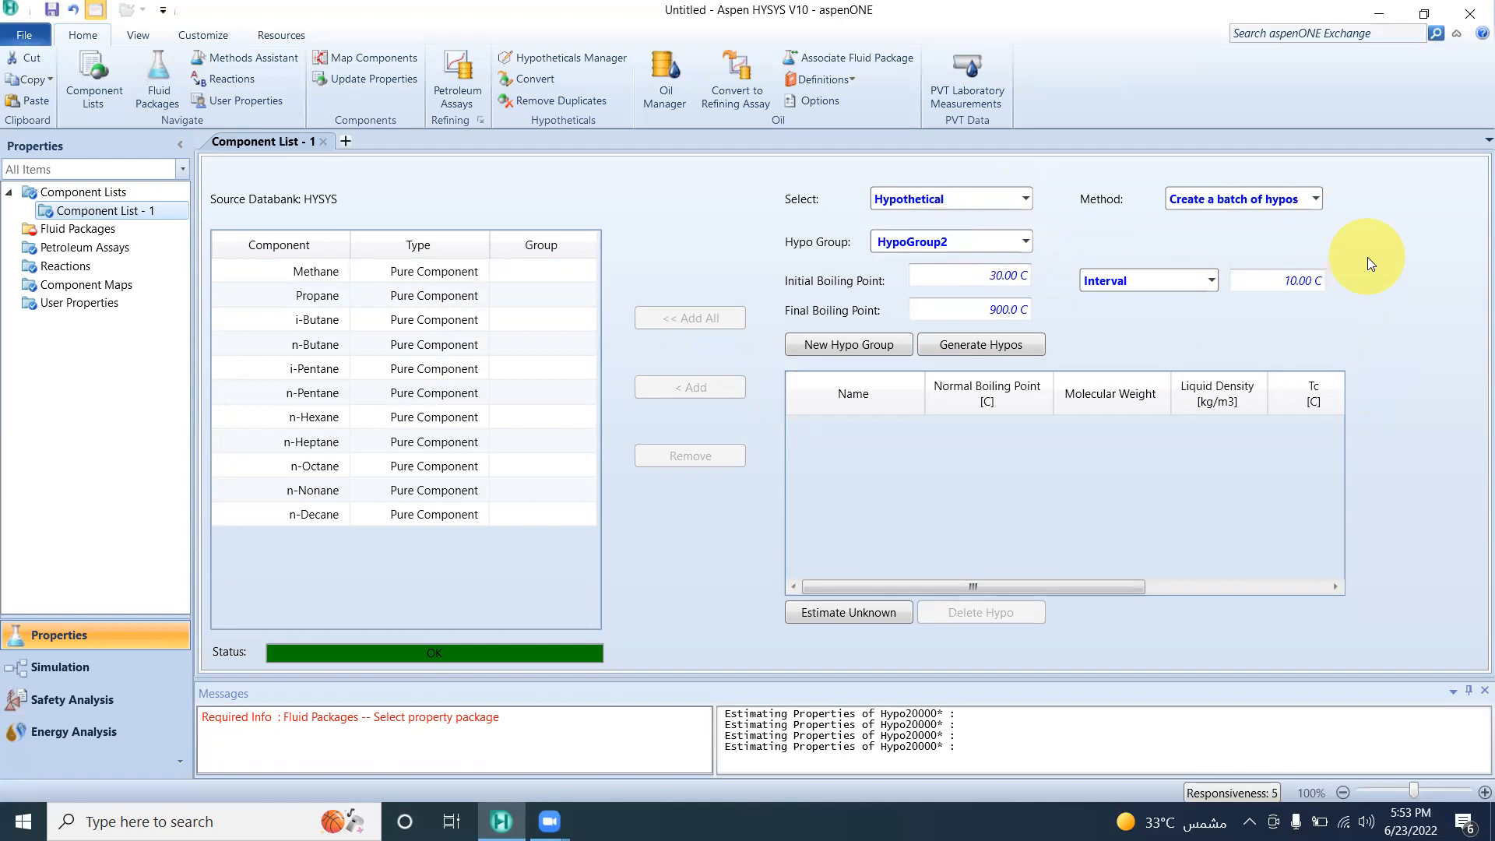
click(1315, 203)
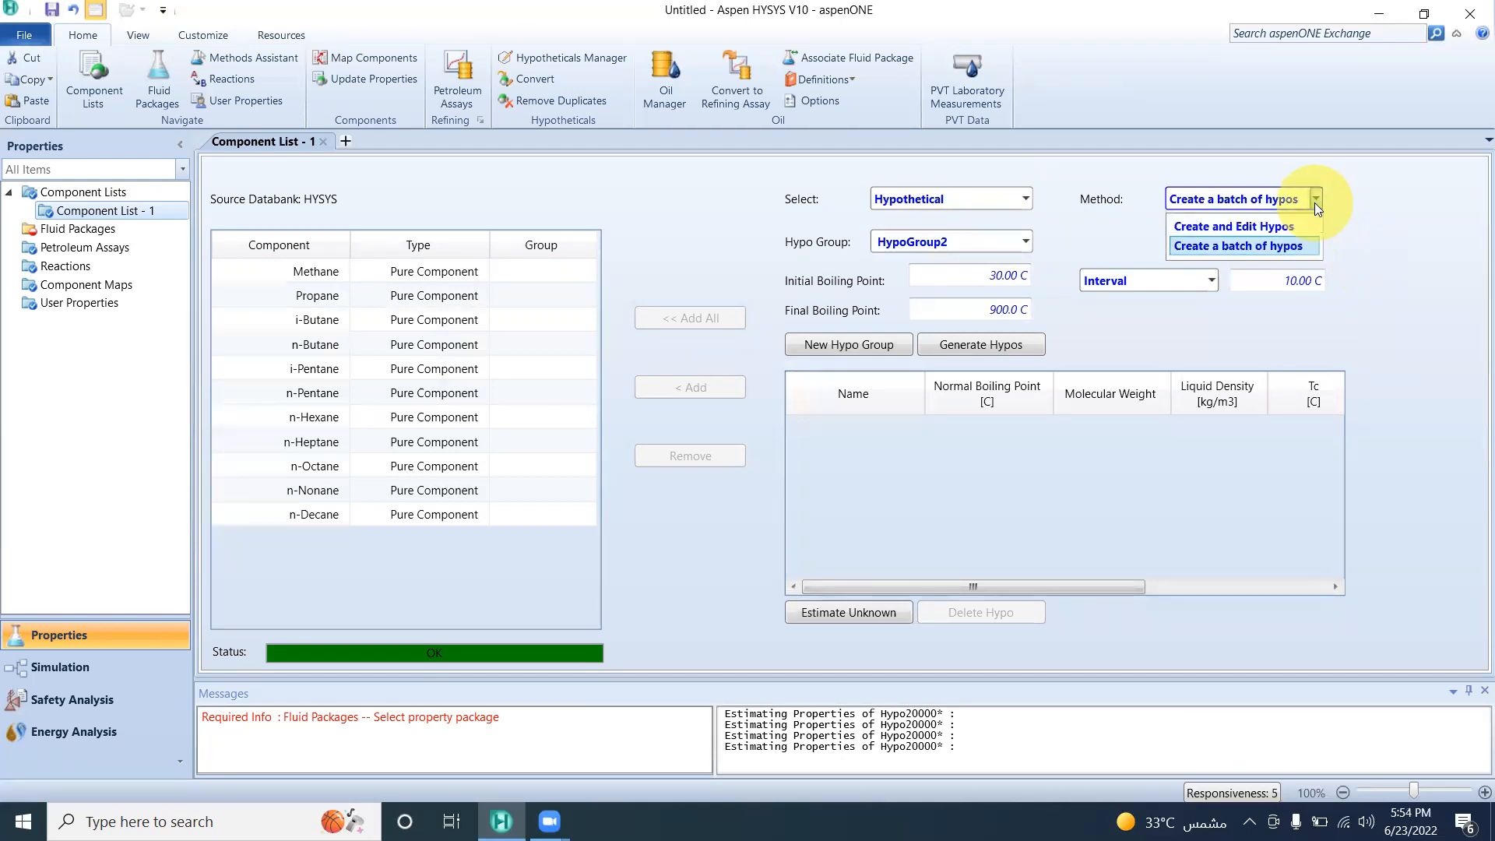
click(1284, 227)
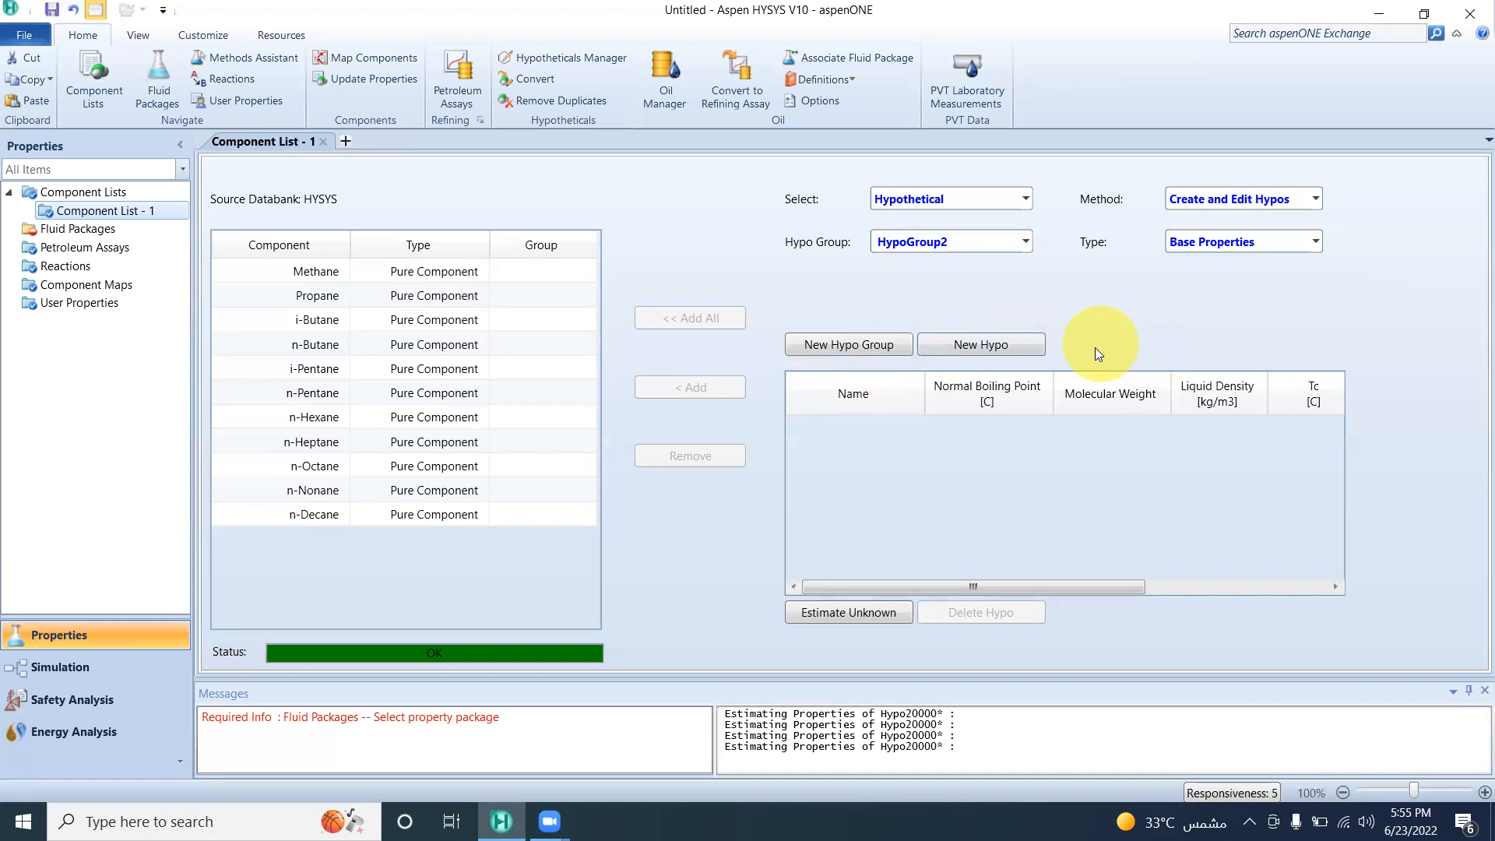
click(1017, 349)
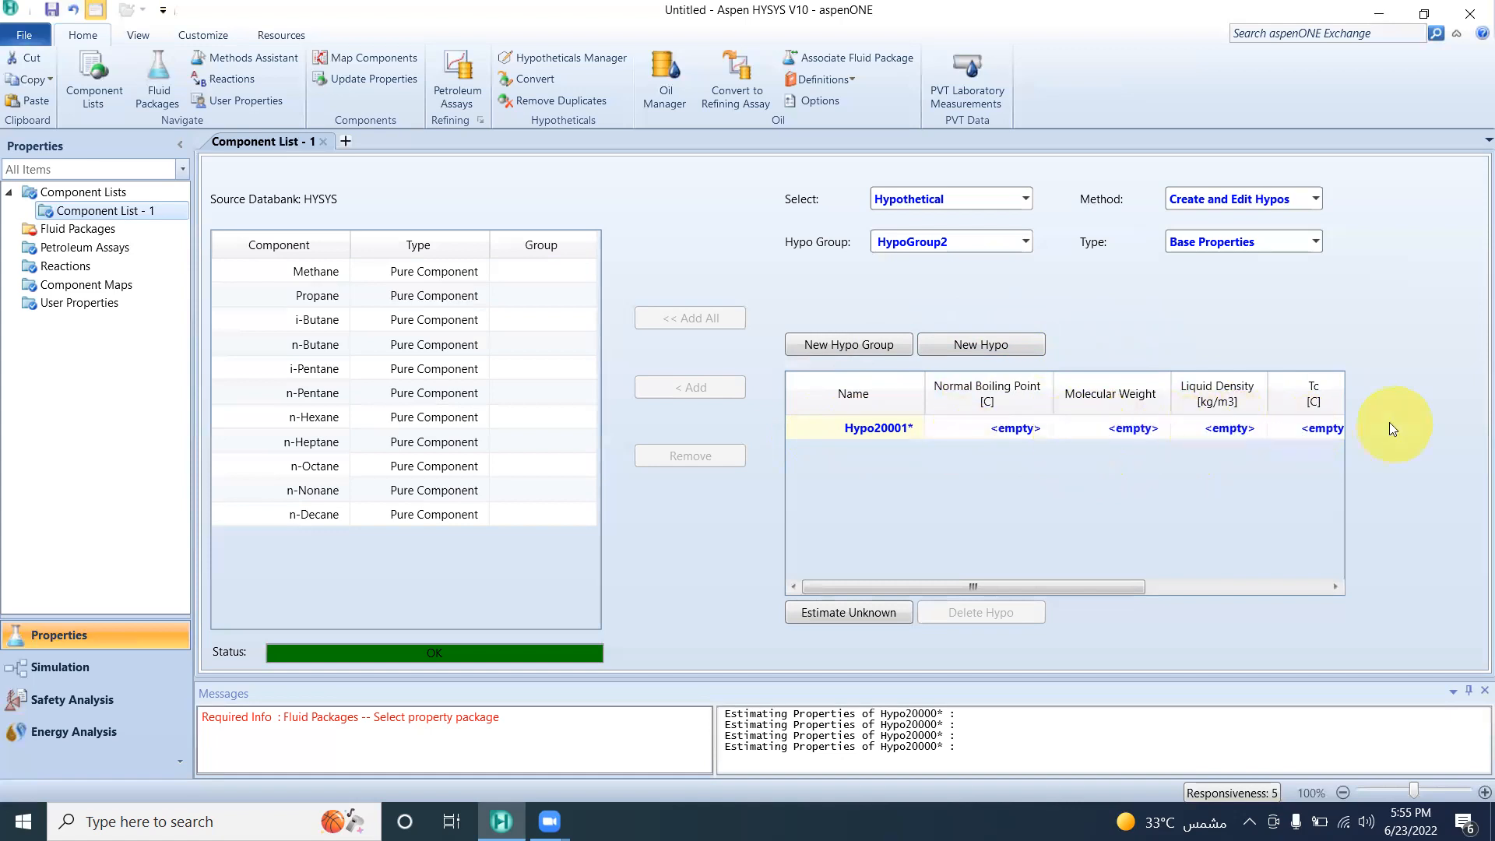
click(874, 433)
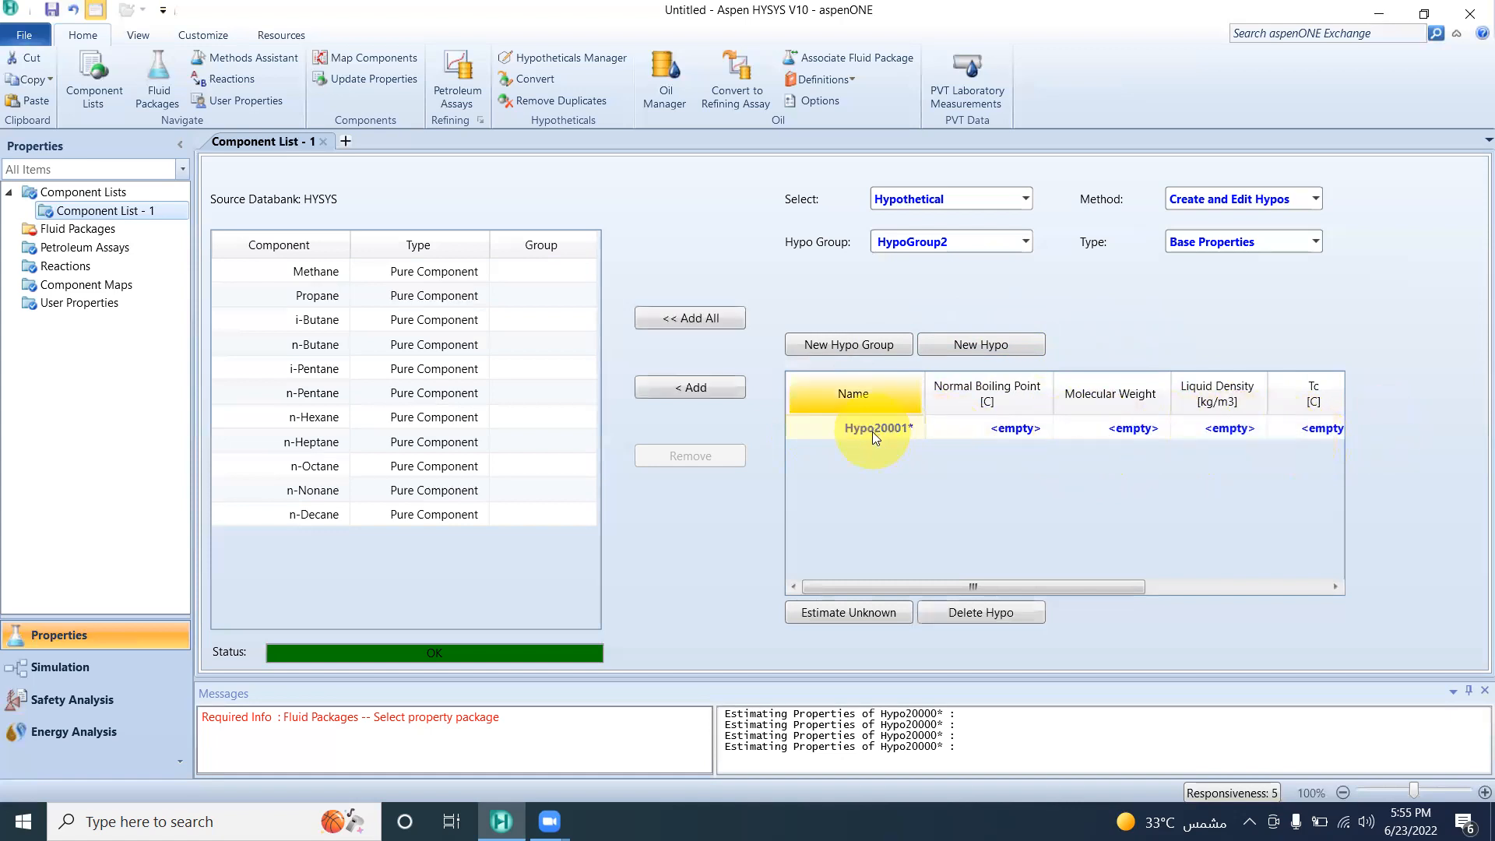
click(696, 383)
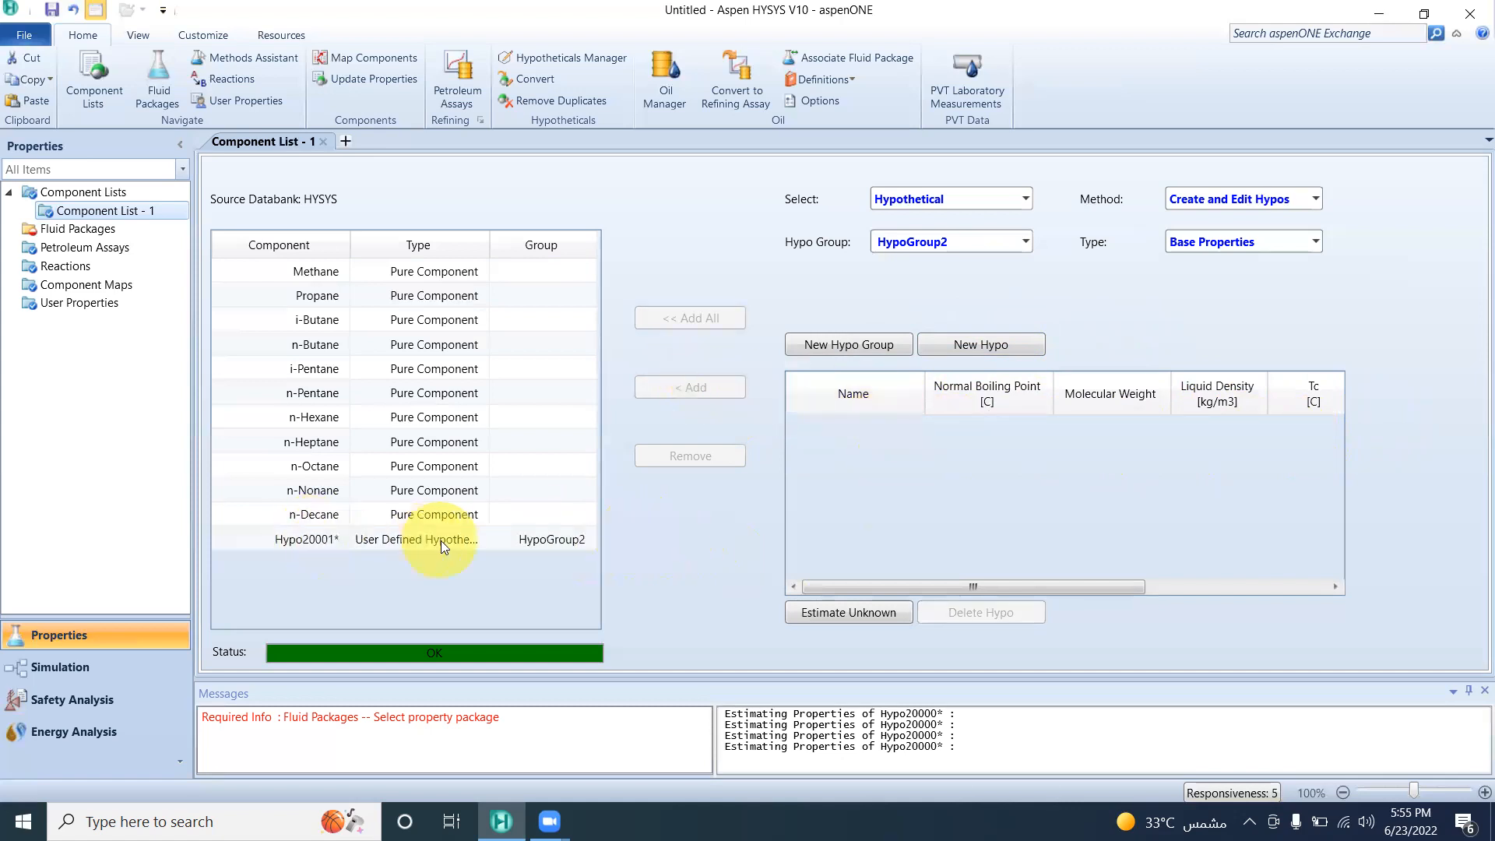
Open the hypothetical component's properties and rename the component XYZ.
click(315, 542)
double_click(315, 542)
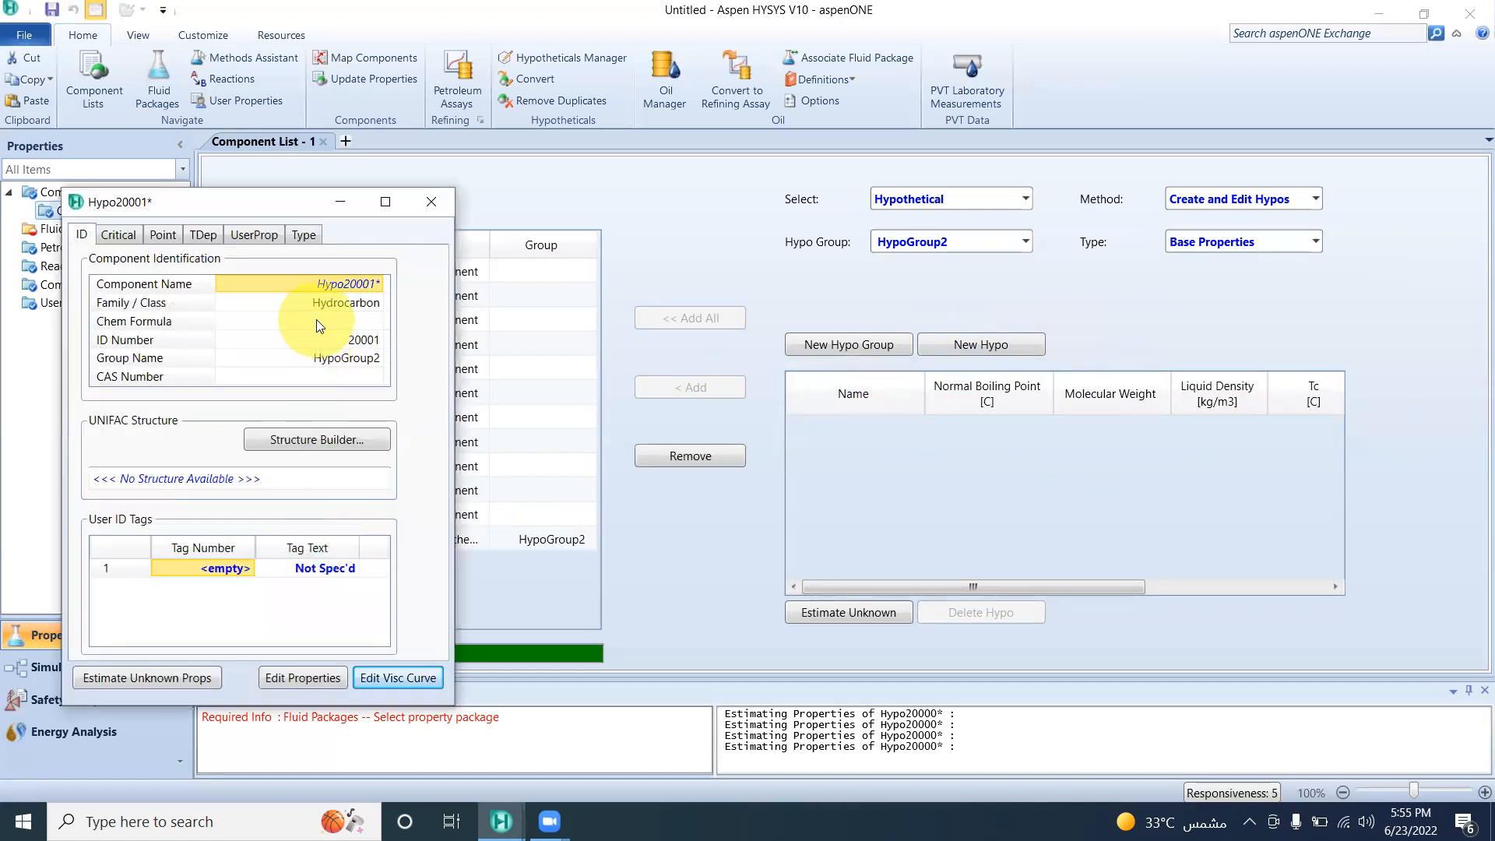
click(337, 285)
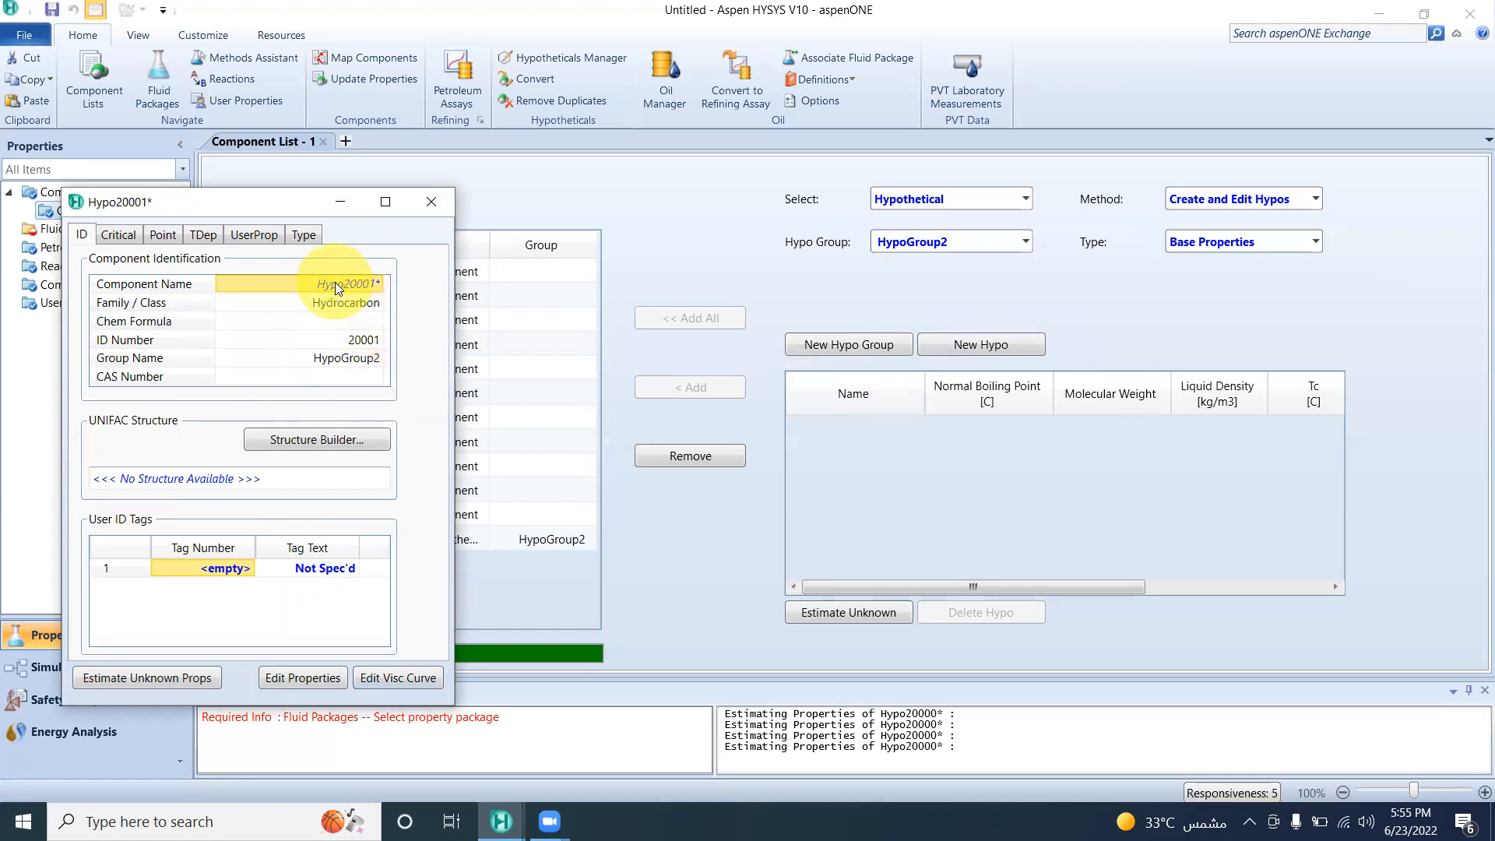
text(XYZ)
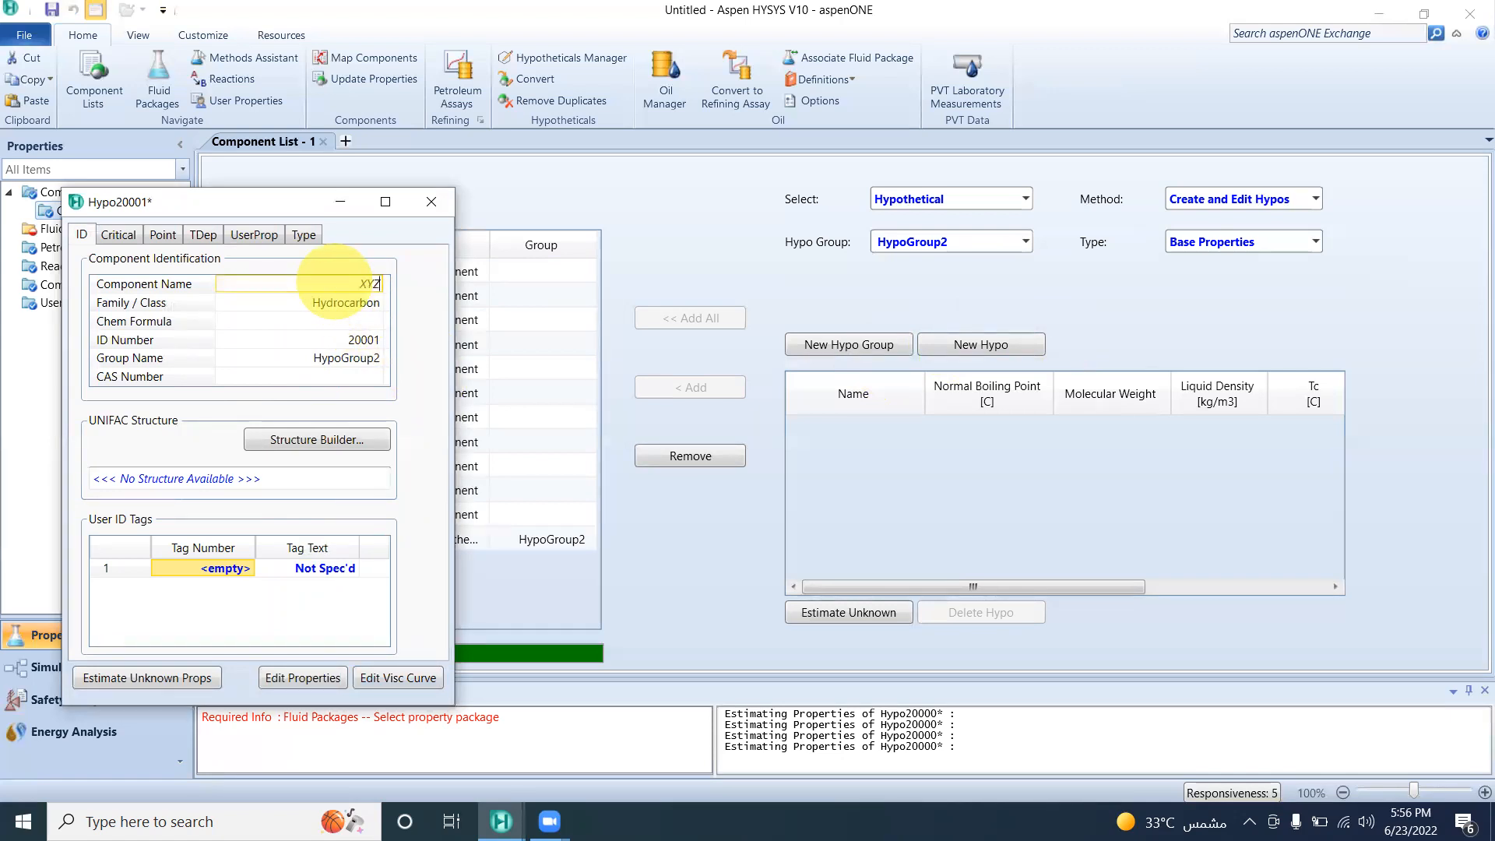
click(319, 303)
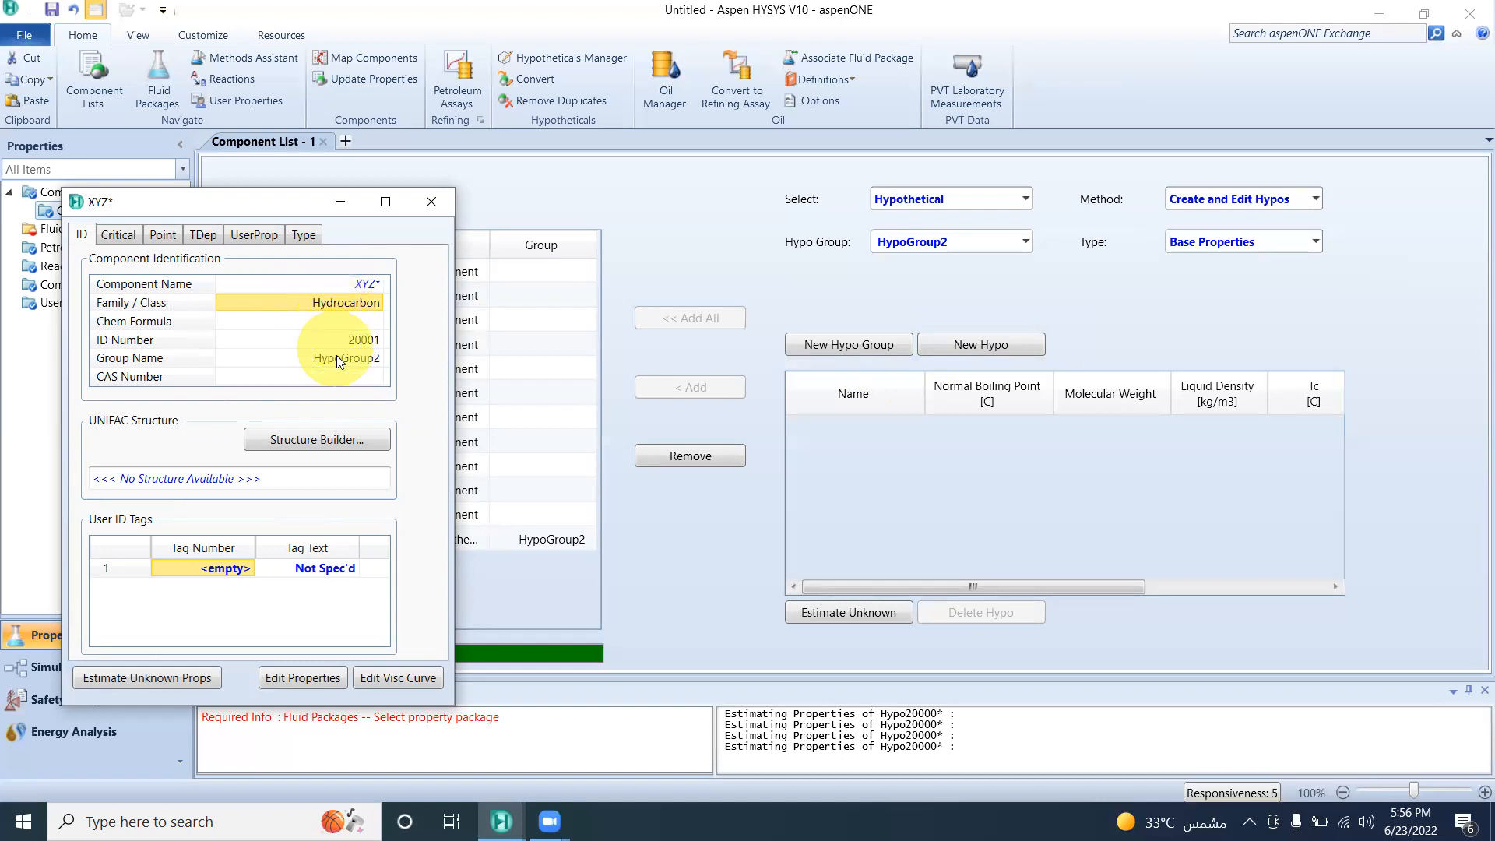
Try to estimate XYZ's unknown properties from a molecular weight of 85 alone, and clear that weight again.
click(119, 234)
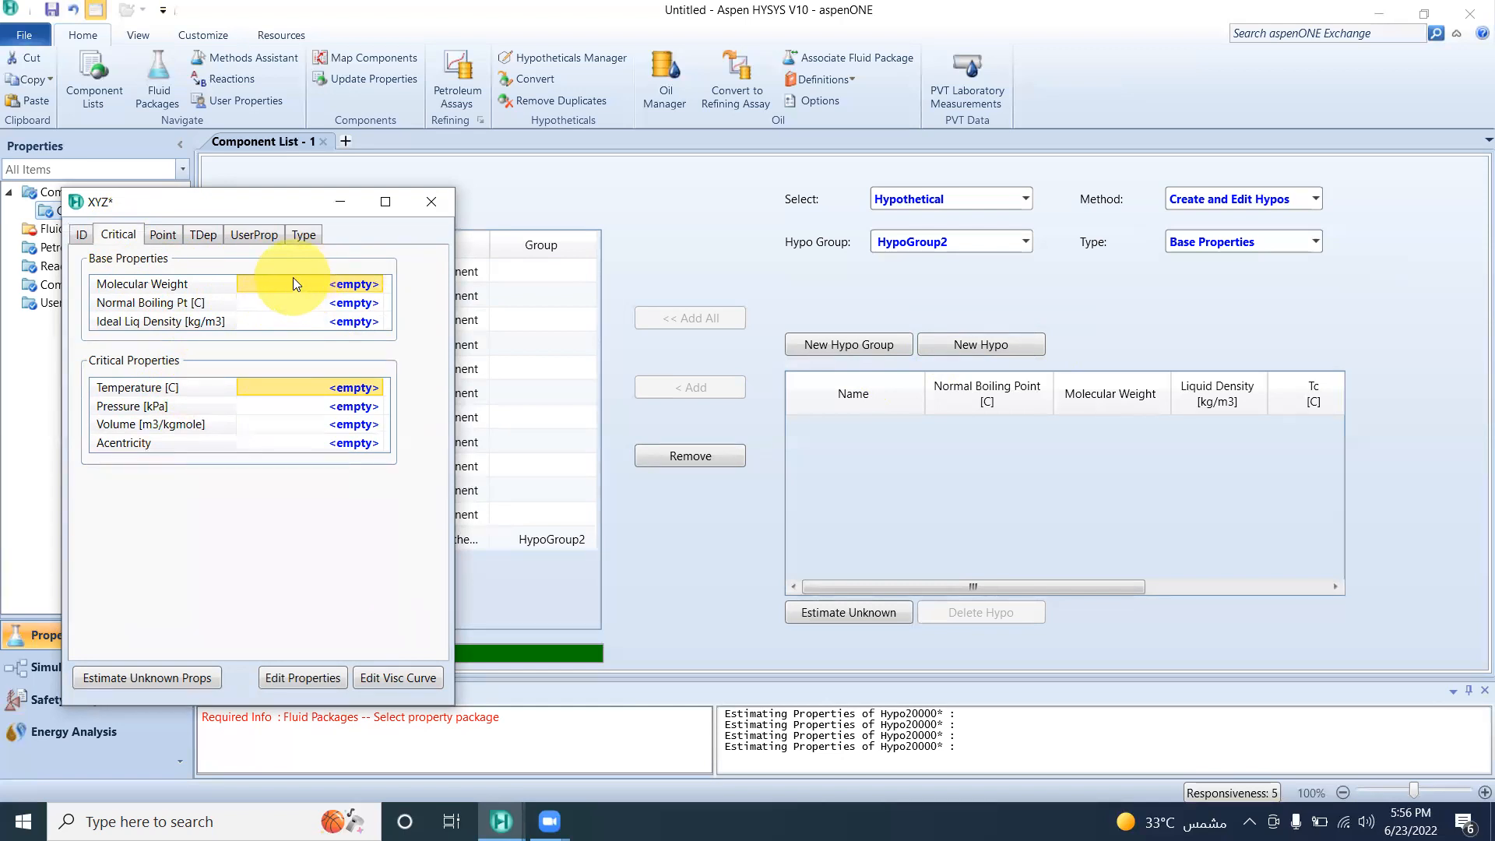
text(85)
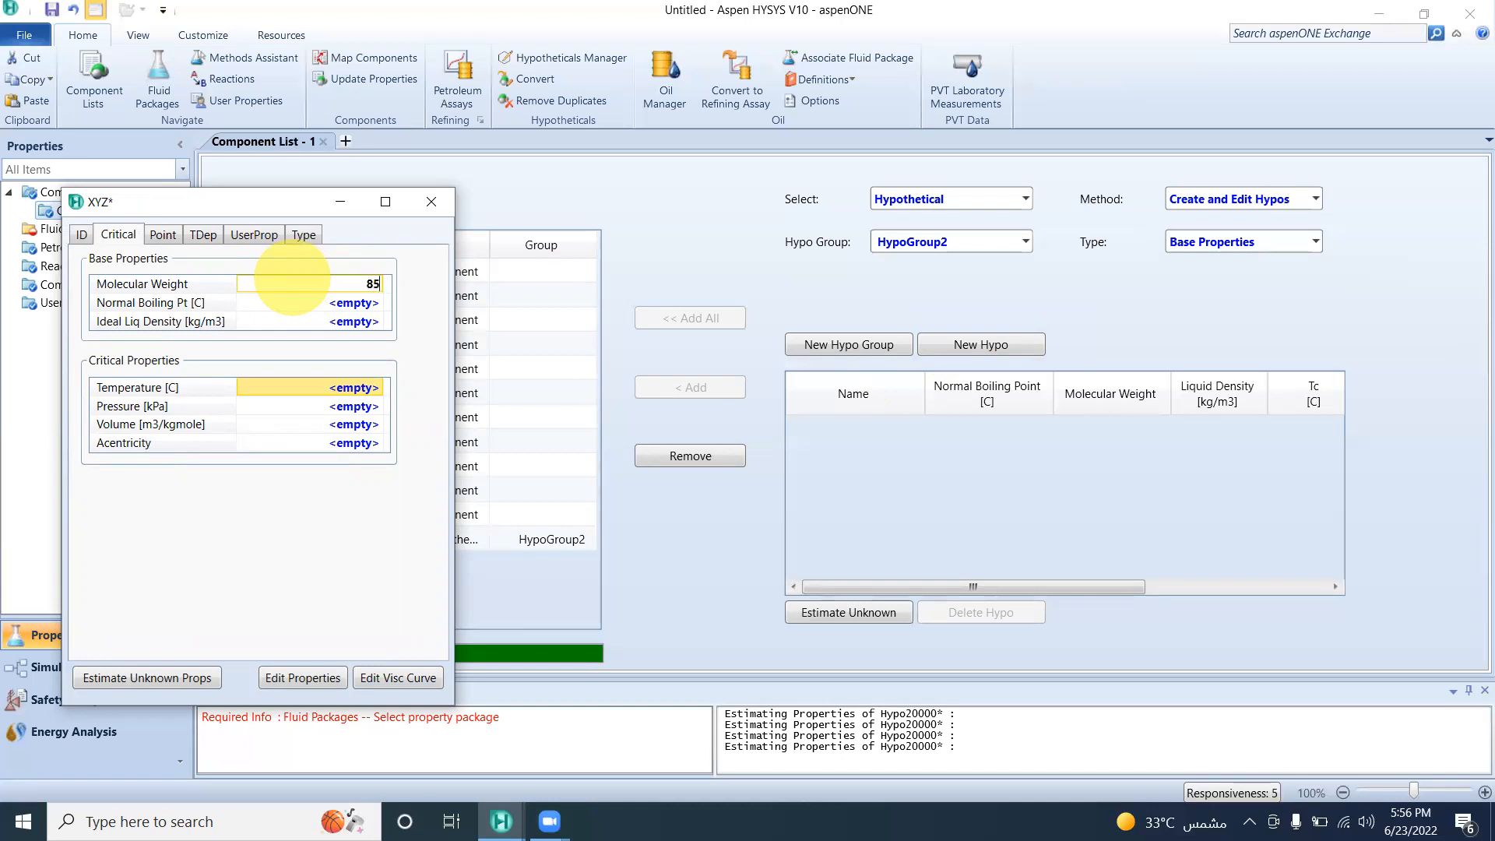
key(Return)
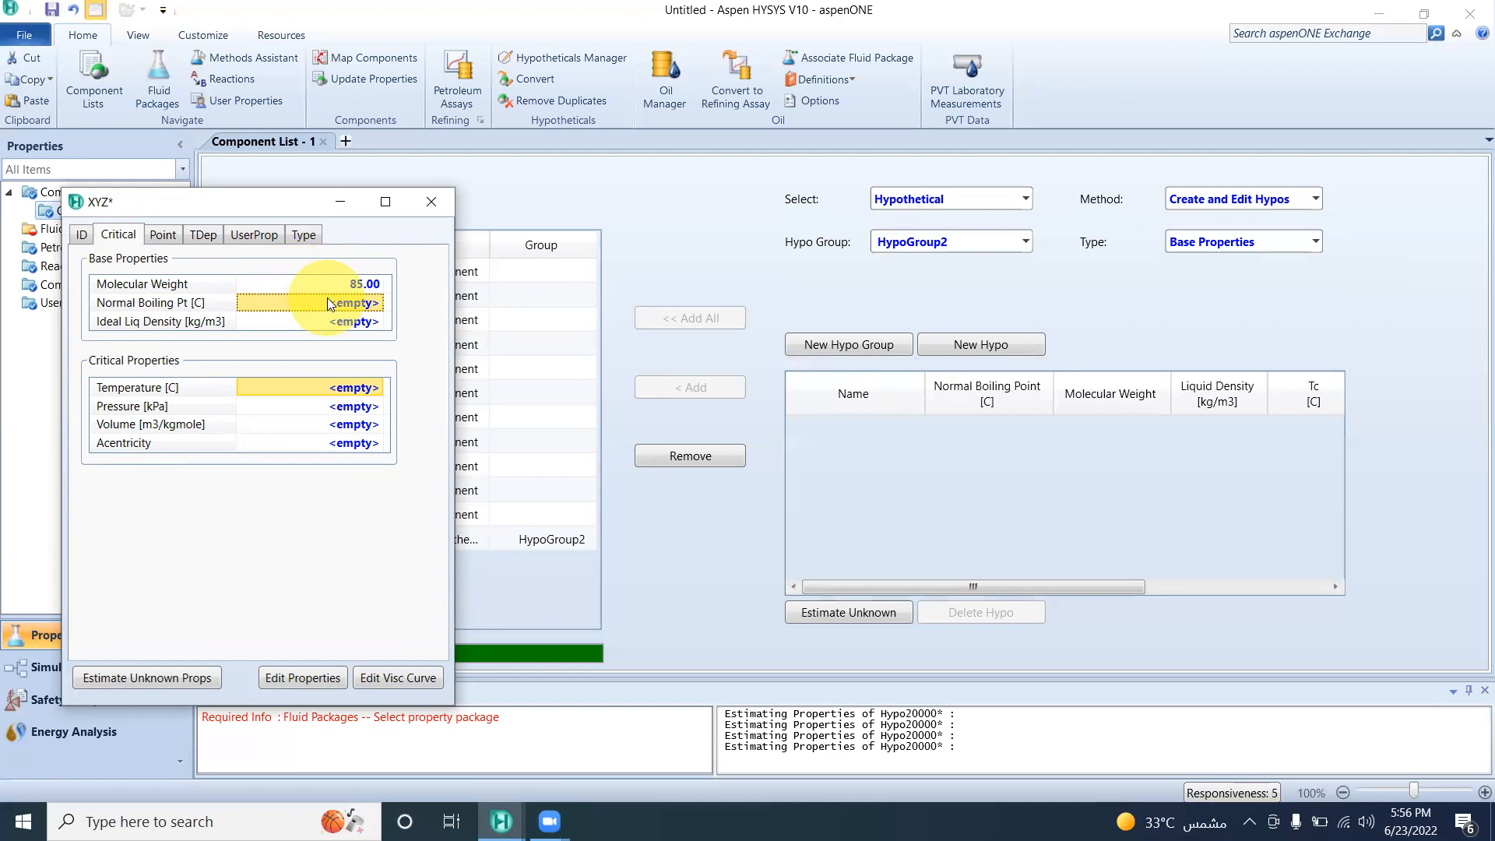
click(173, 677)
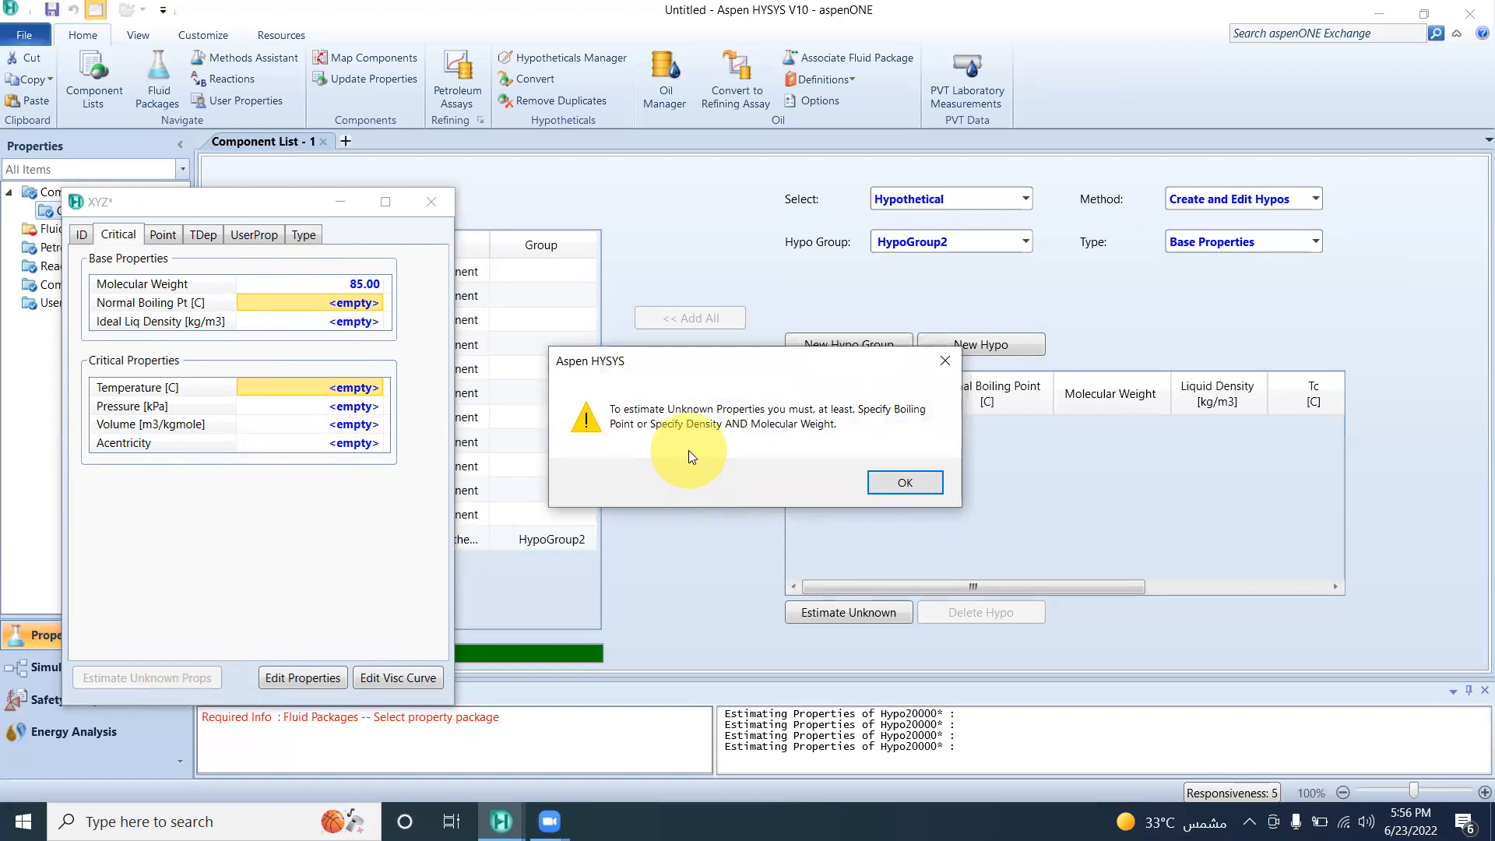
click(877, 489)
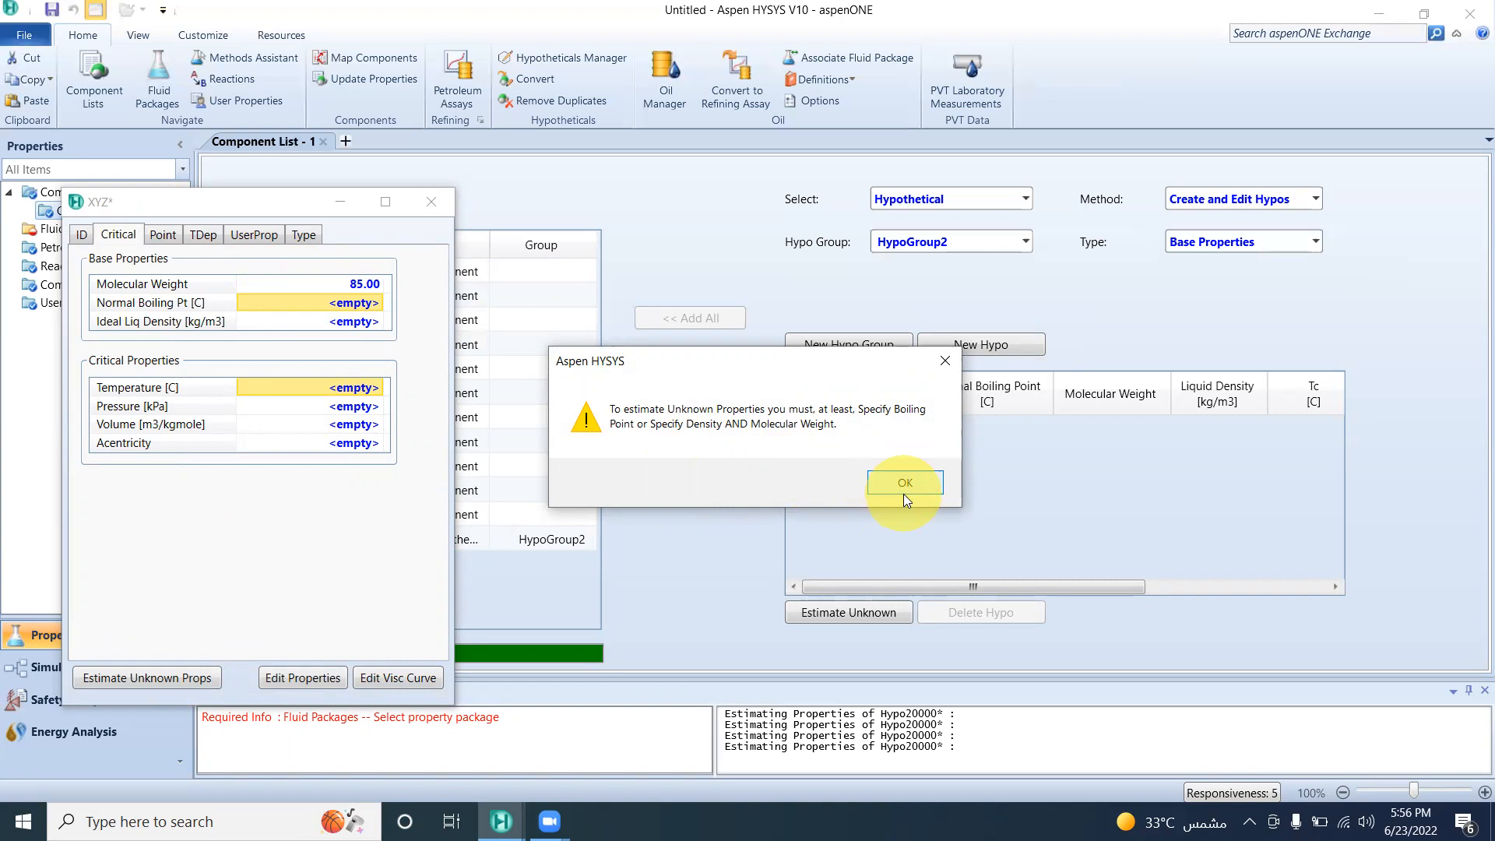
click(941, 363)
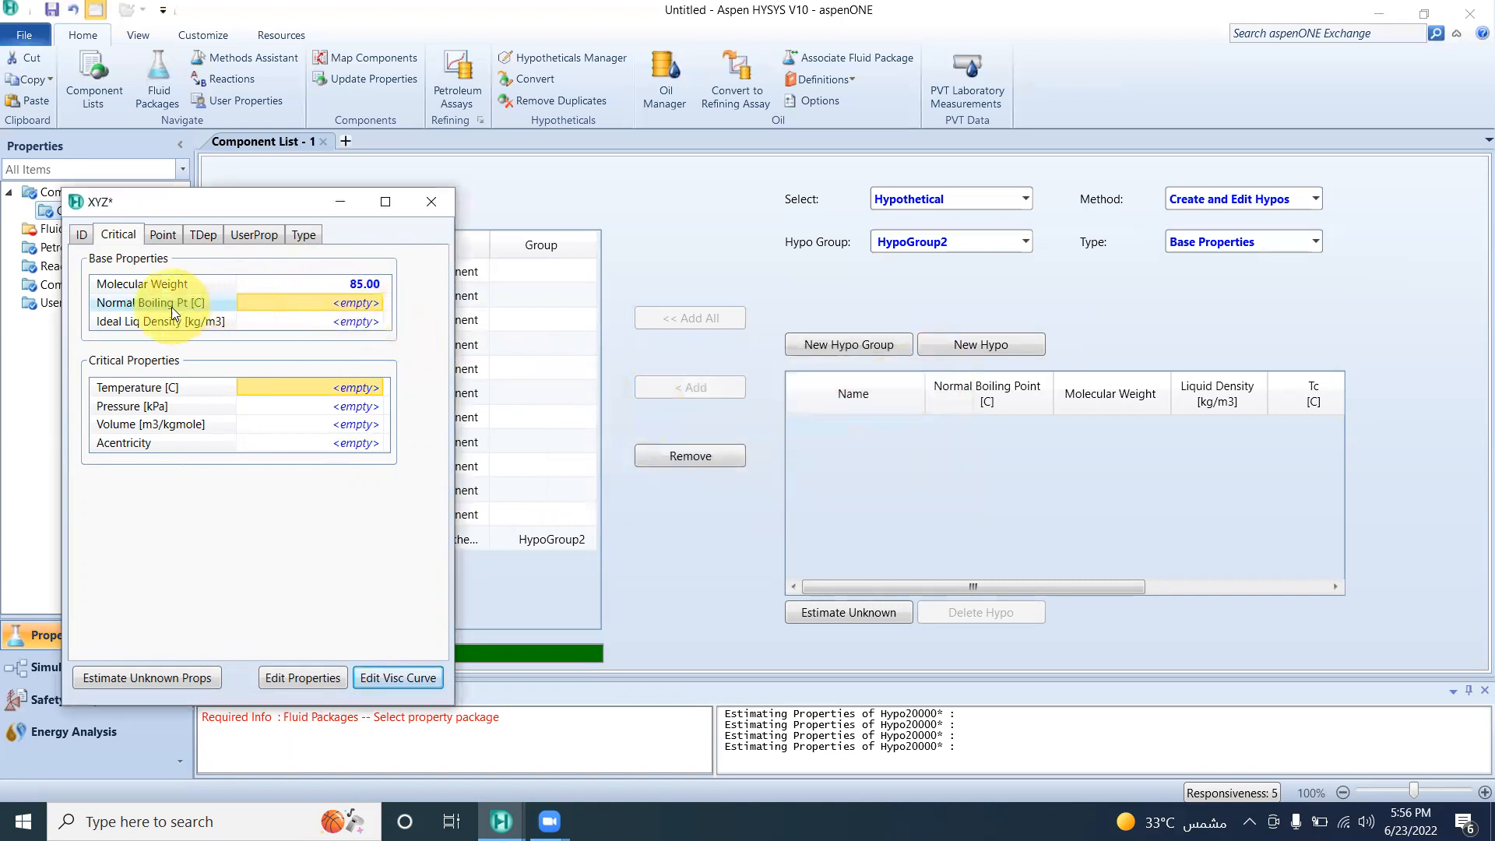
click(334, 285)
key(BackSpace)
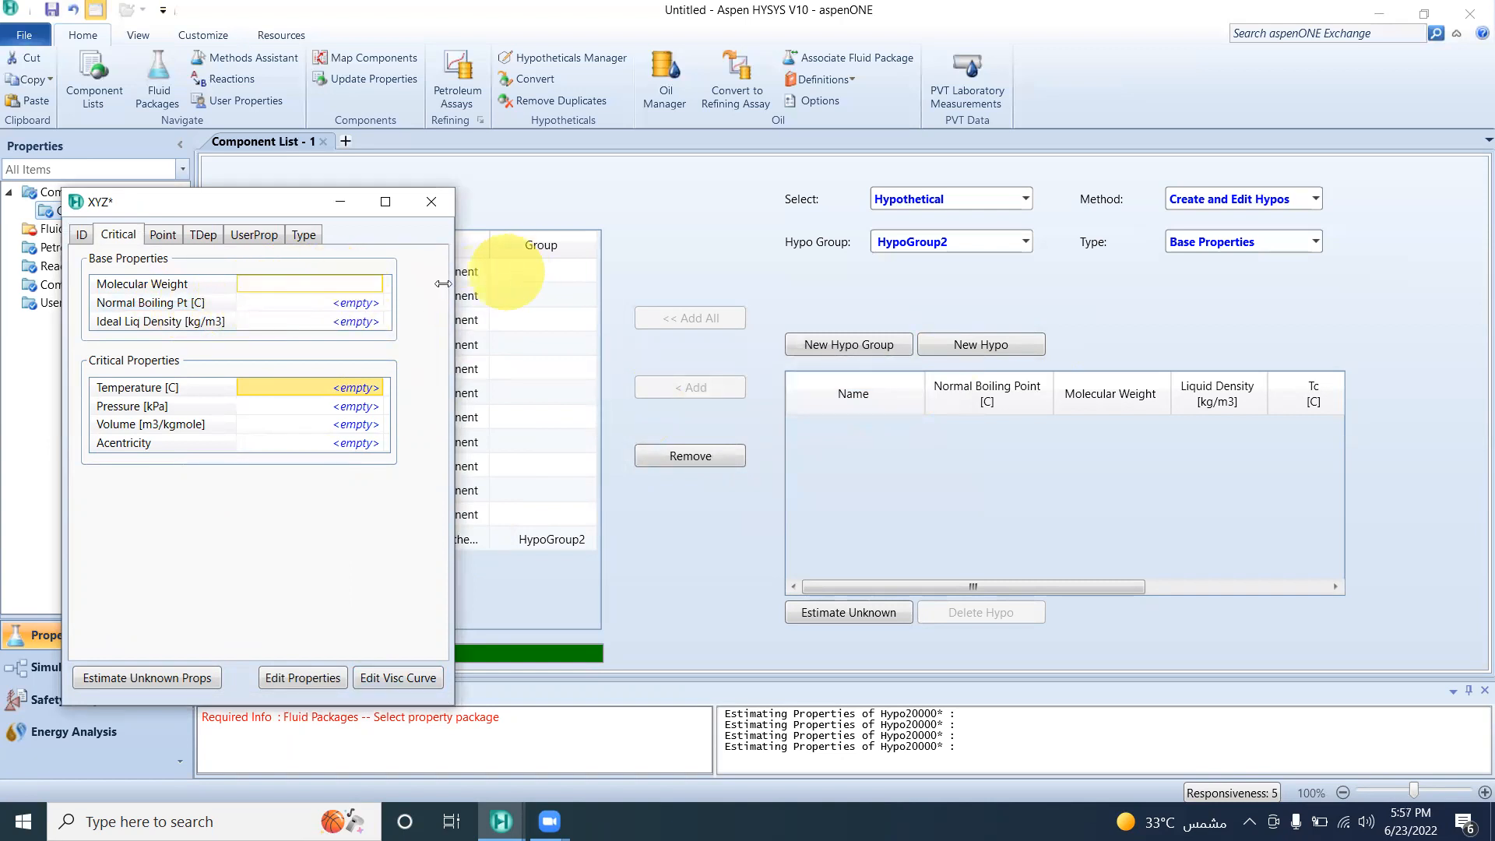
Set XYZ's normal boiling point to 102 C, estimate its unknown properties and close its property window.
click(361, 303)
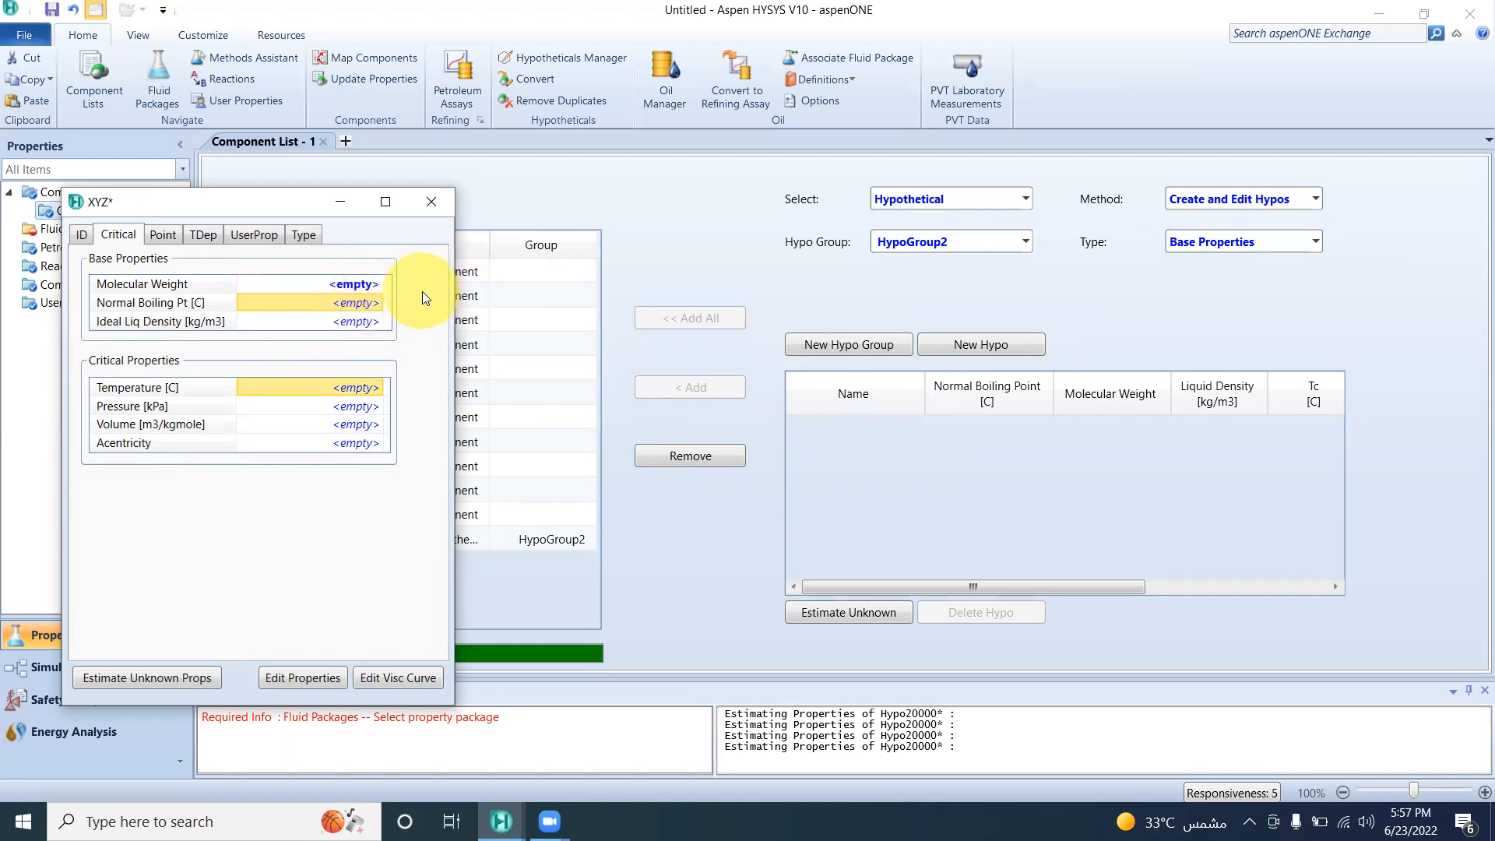
text(102)
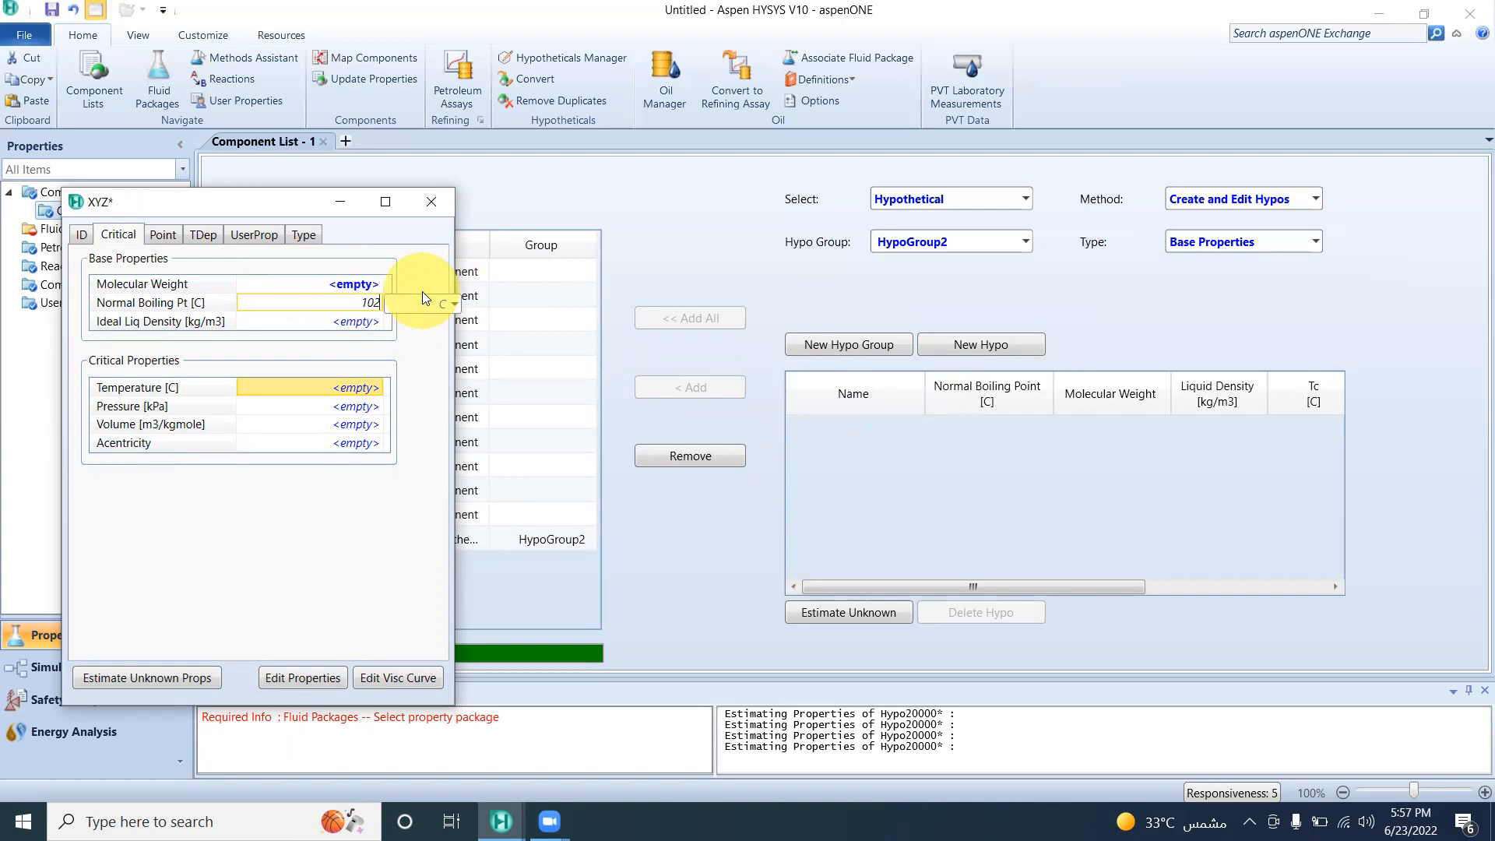
key(Return)
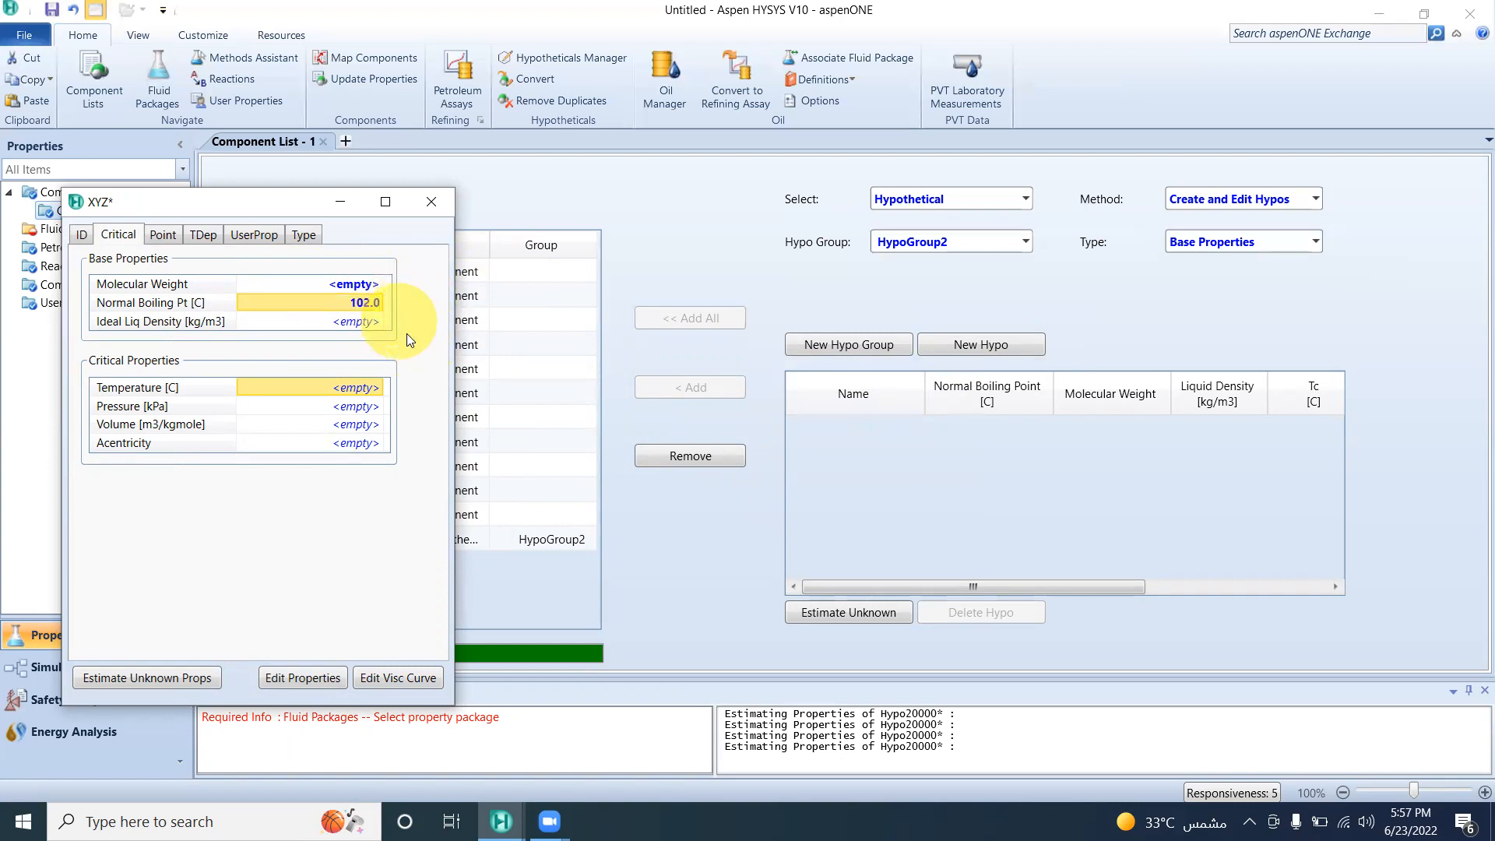
click(152, 677)
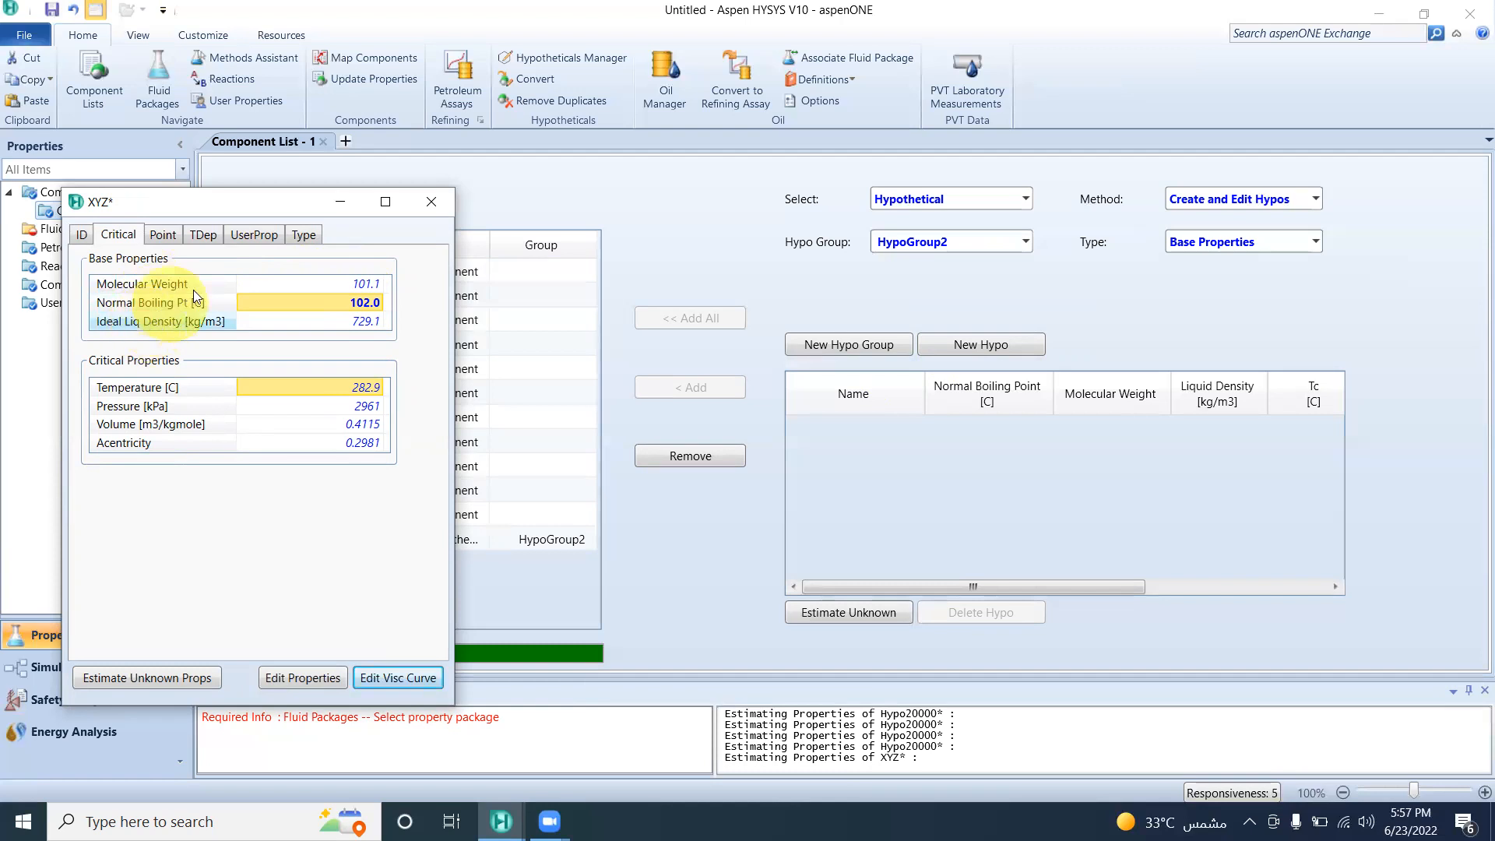
click(431, 204)
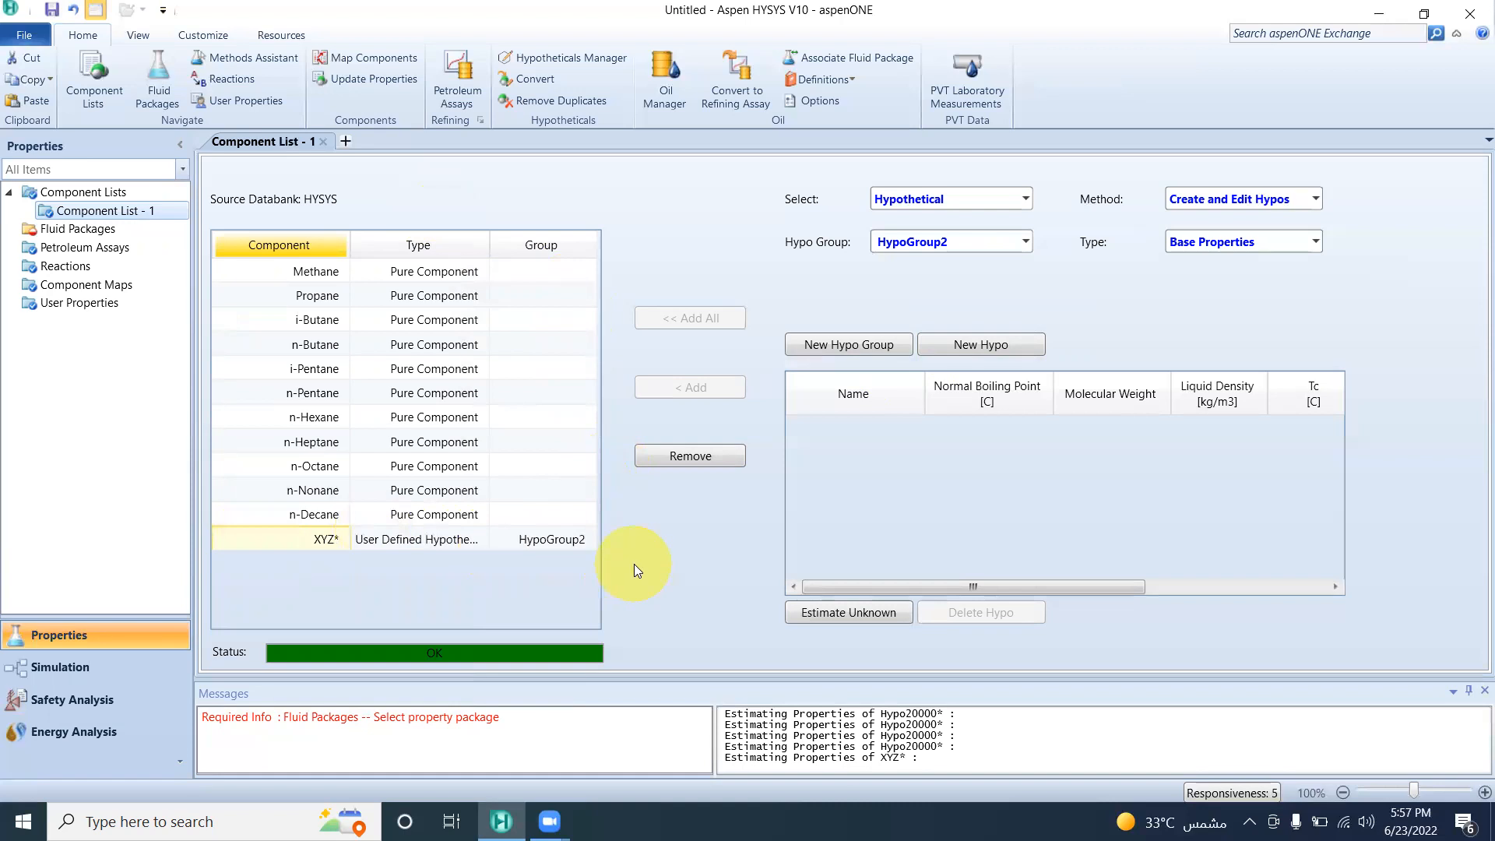
Add a new fluid package to the case and browse its list of available property packages.
click(116, 228)
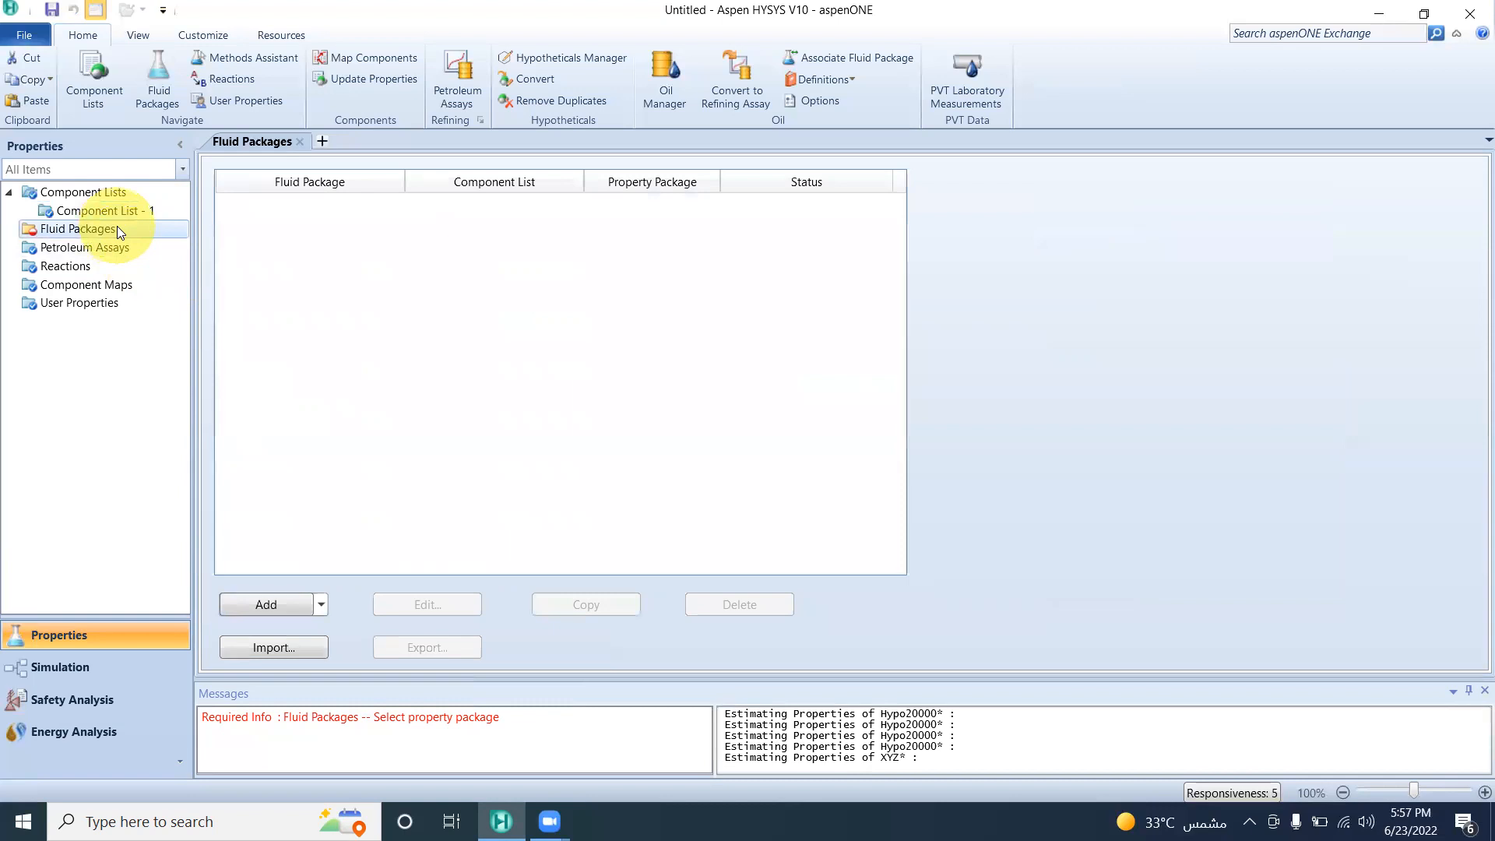
click(257, 608)
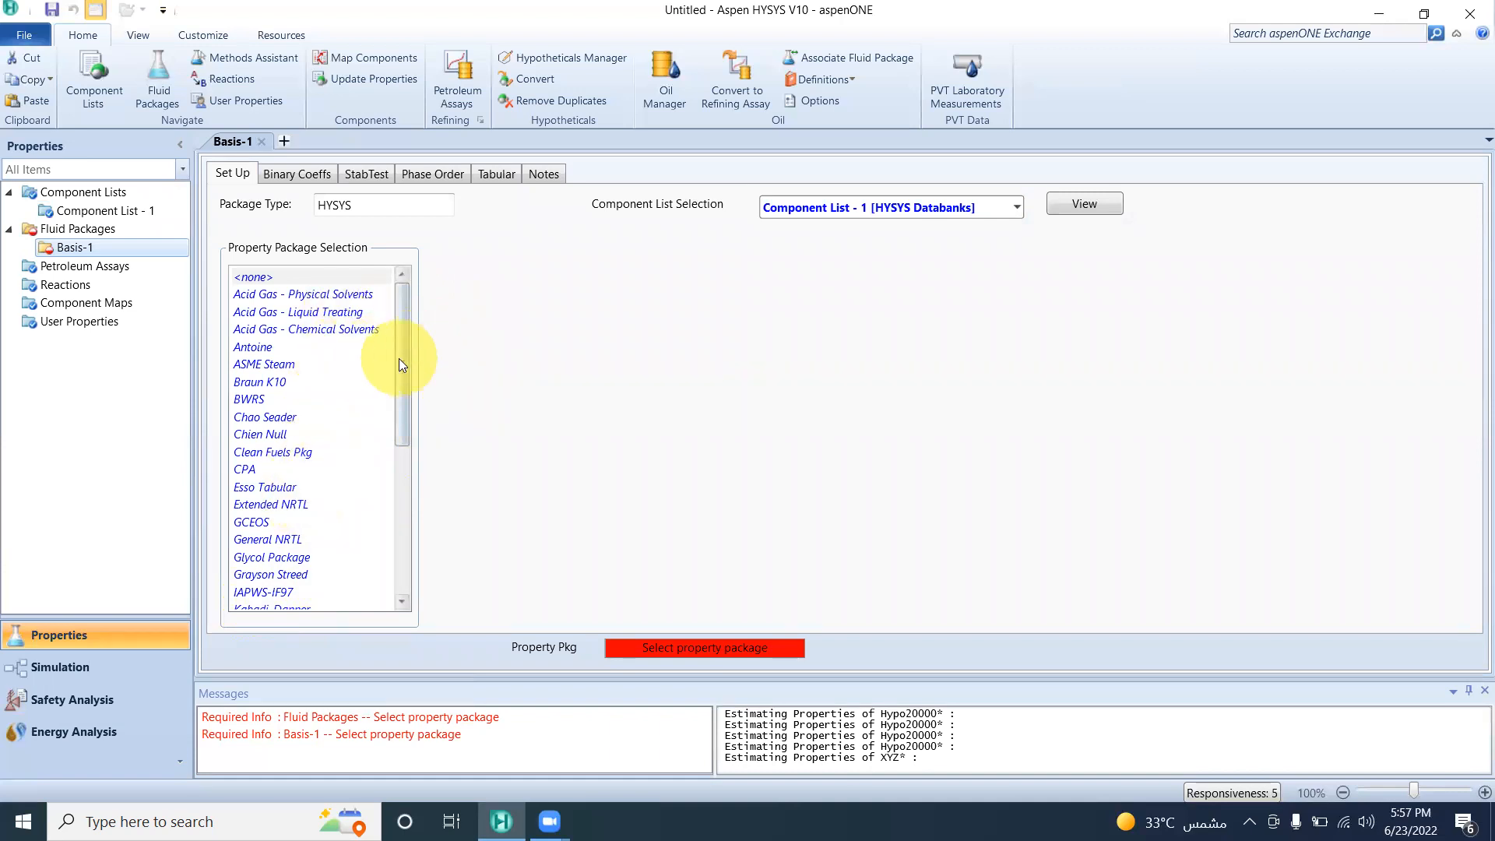
scroll(386, 458, down, 2)
scroll(382, 514, down, 3)
scroll(390, 426, up, 5)
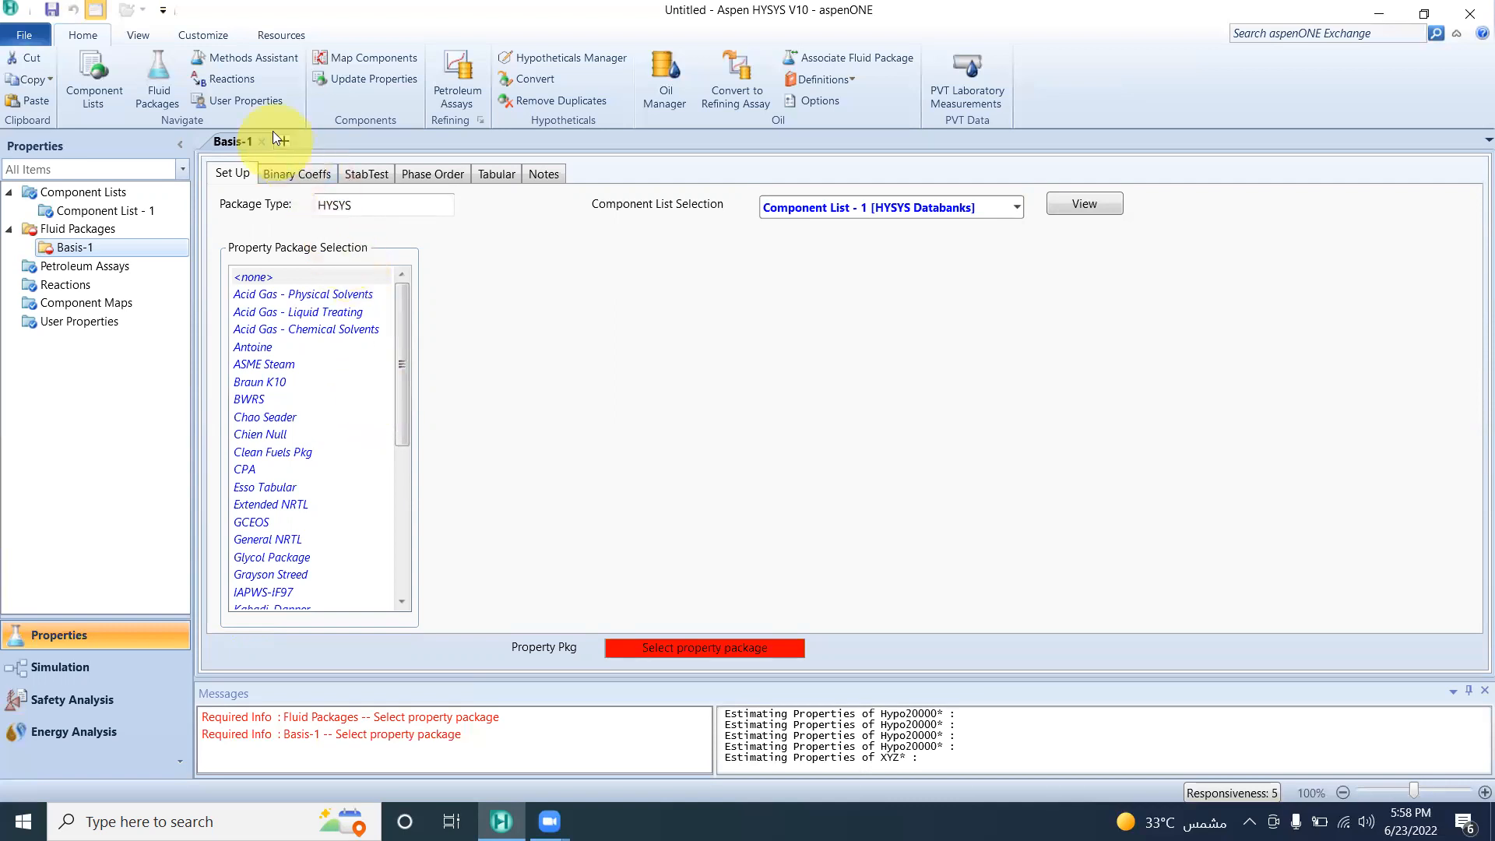
Consult the Methods Assistant by component type for a hydrocarbon system containing petroleum assays or hypocomponents and not at vacuum conditions.
click(262, 58)
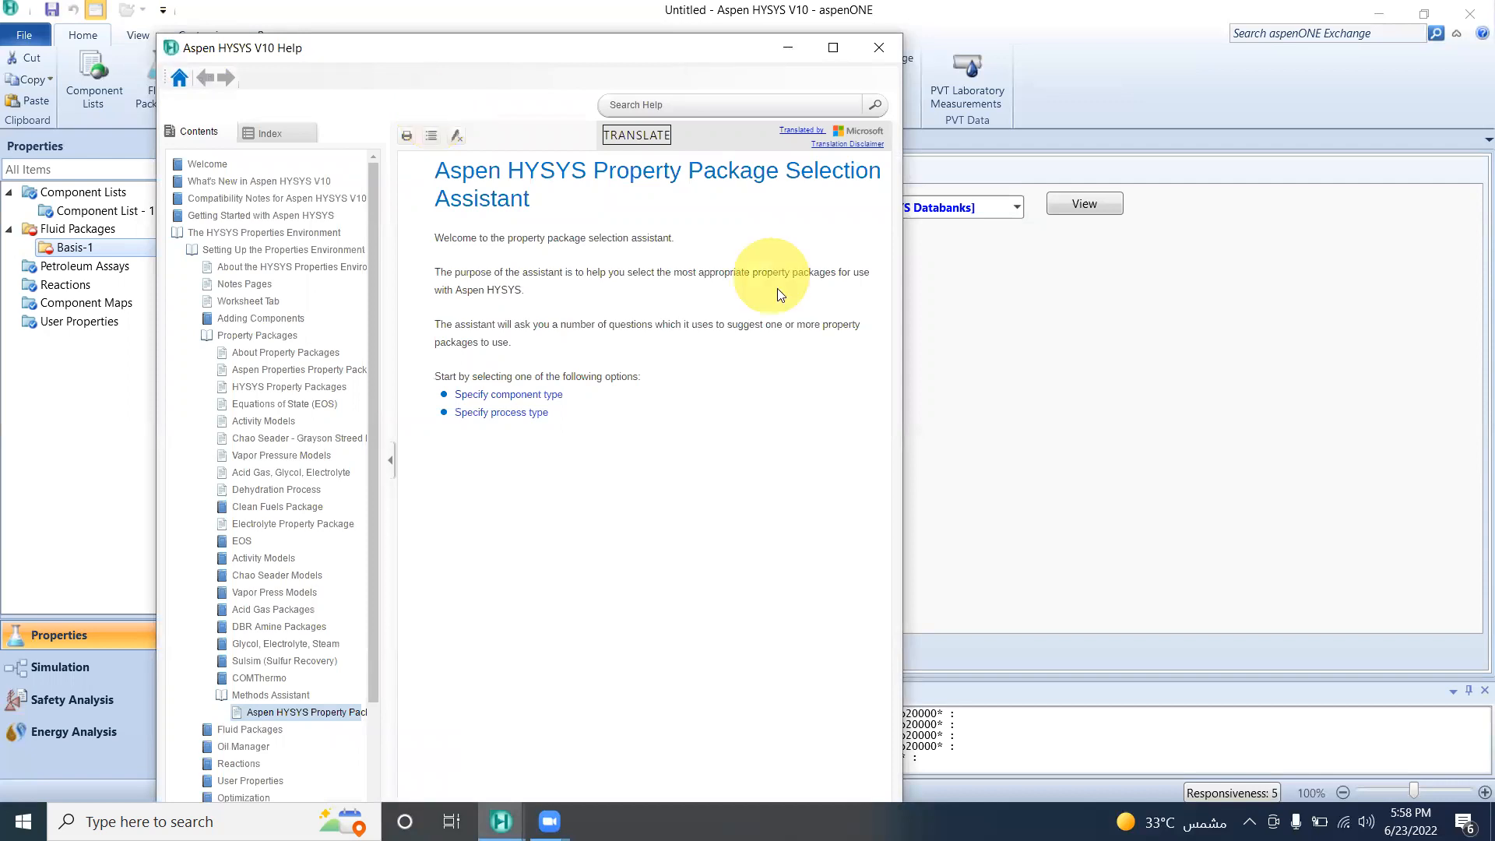
click(536, 397)
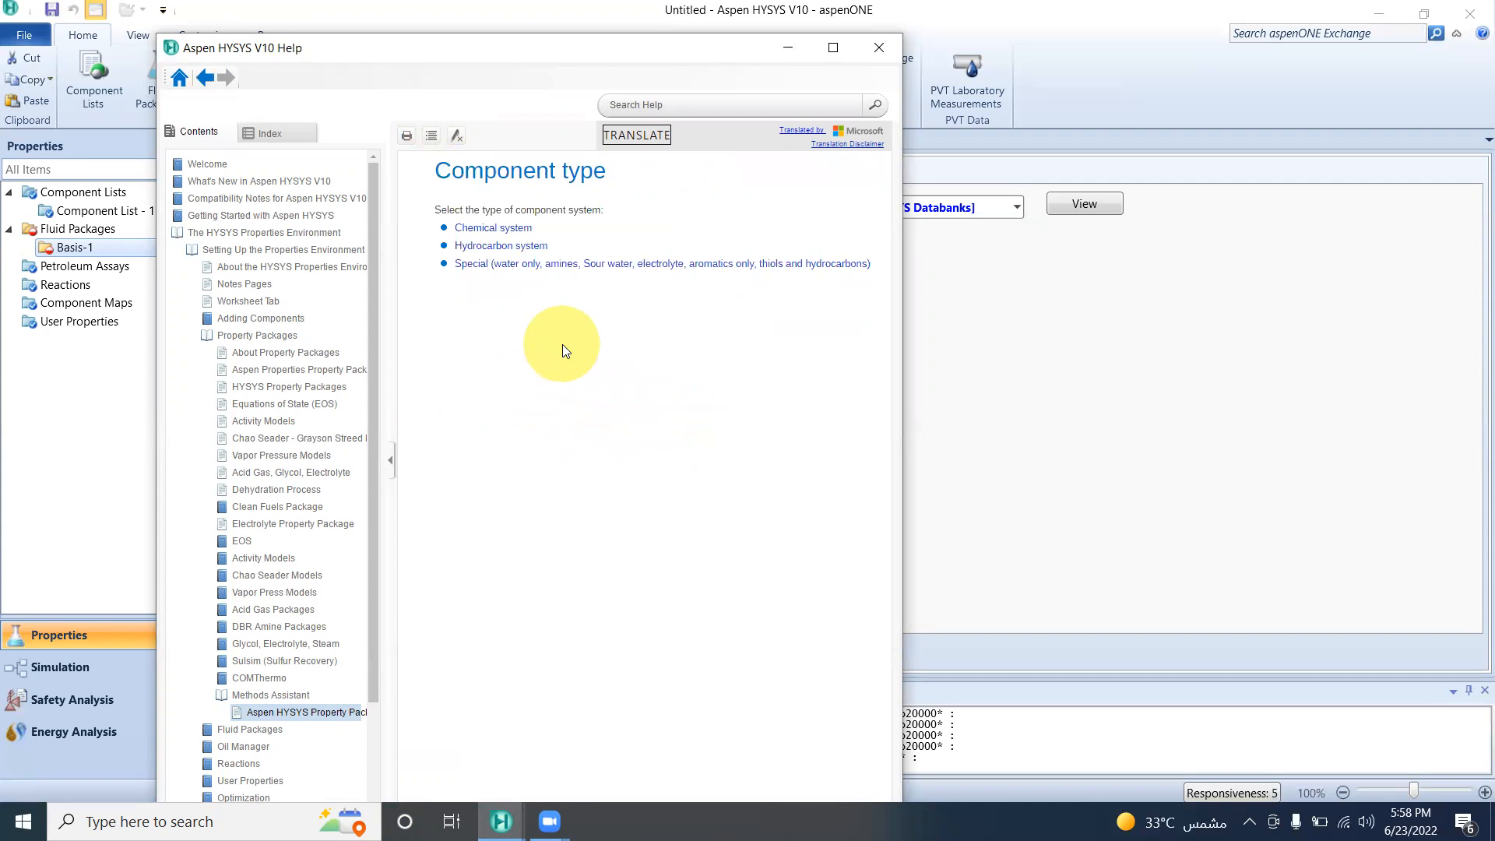
click(520, 248)
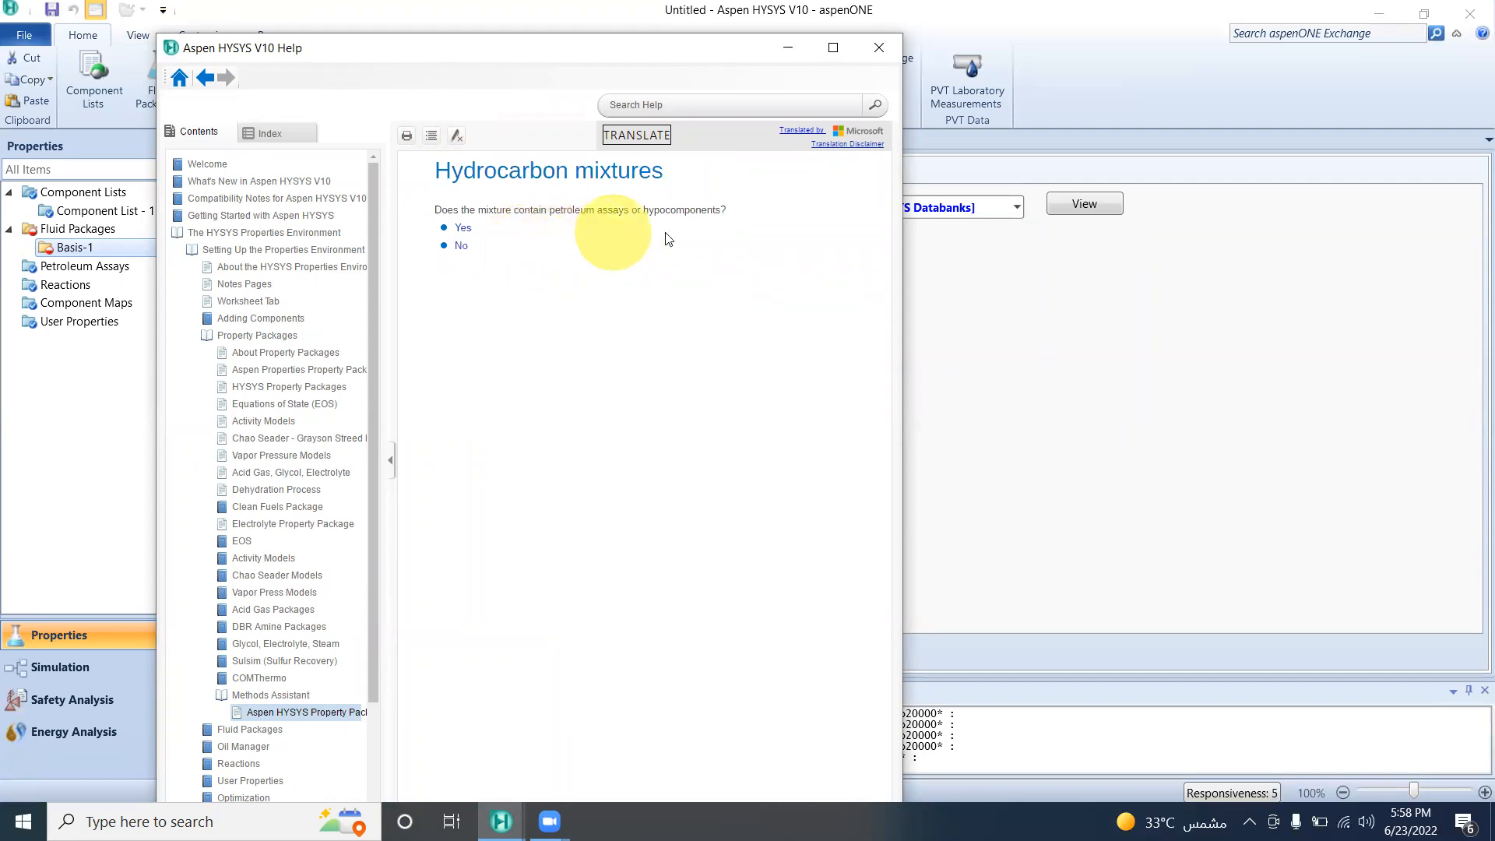
click(464, 235)
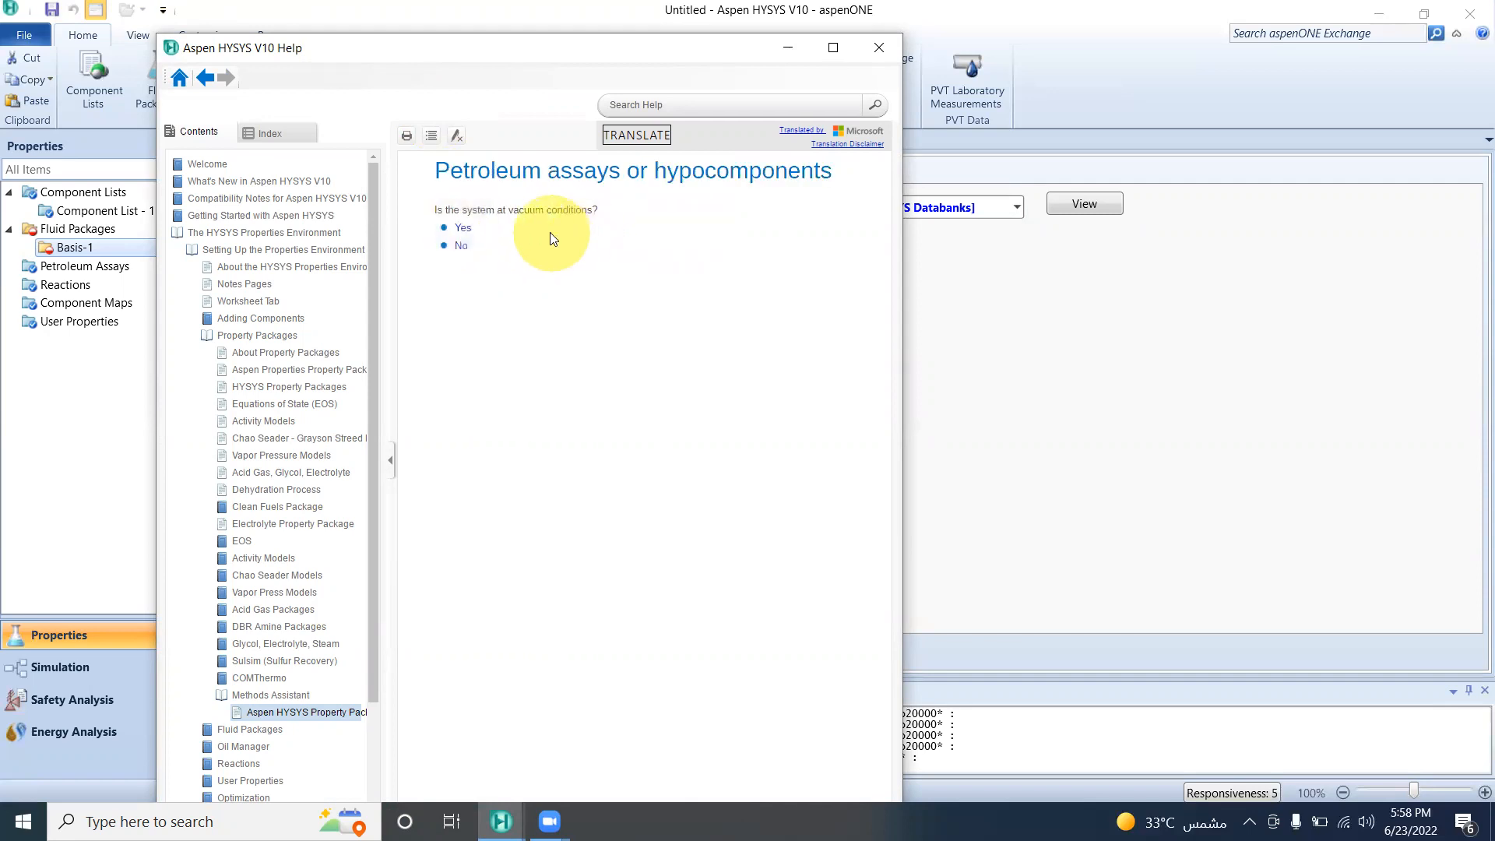
click(461, 244)
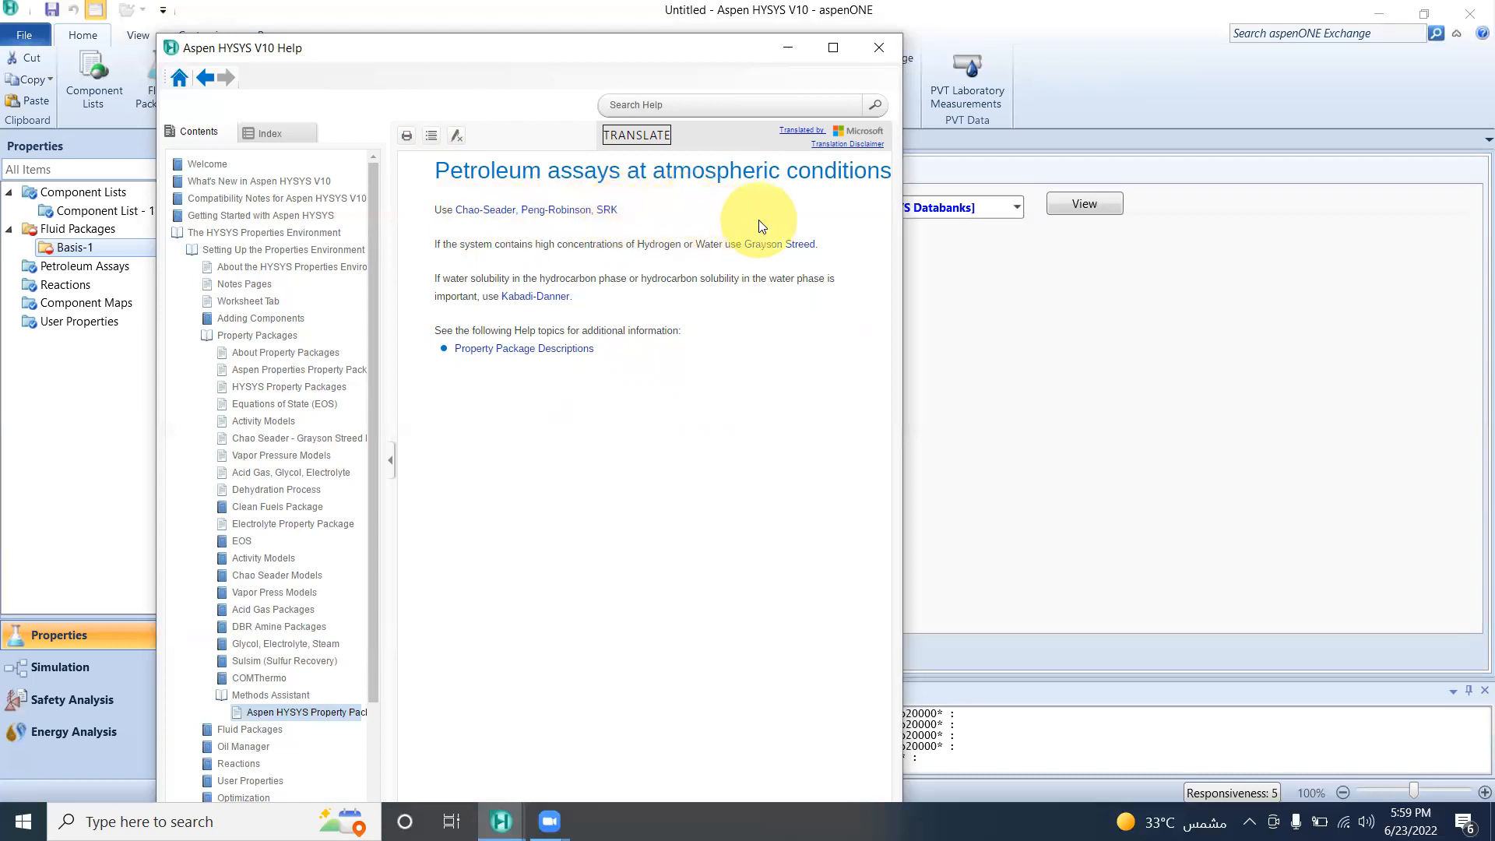
Return to the assistant's start page, look up the Oil and Gas processing process type and open the Peng-Robinson description.
click(205, 78)
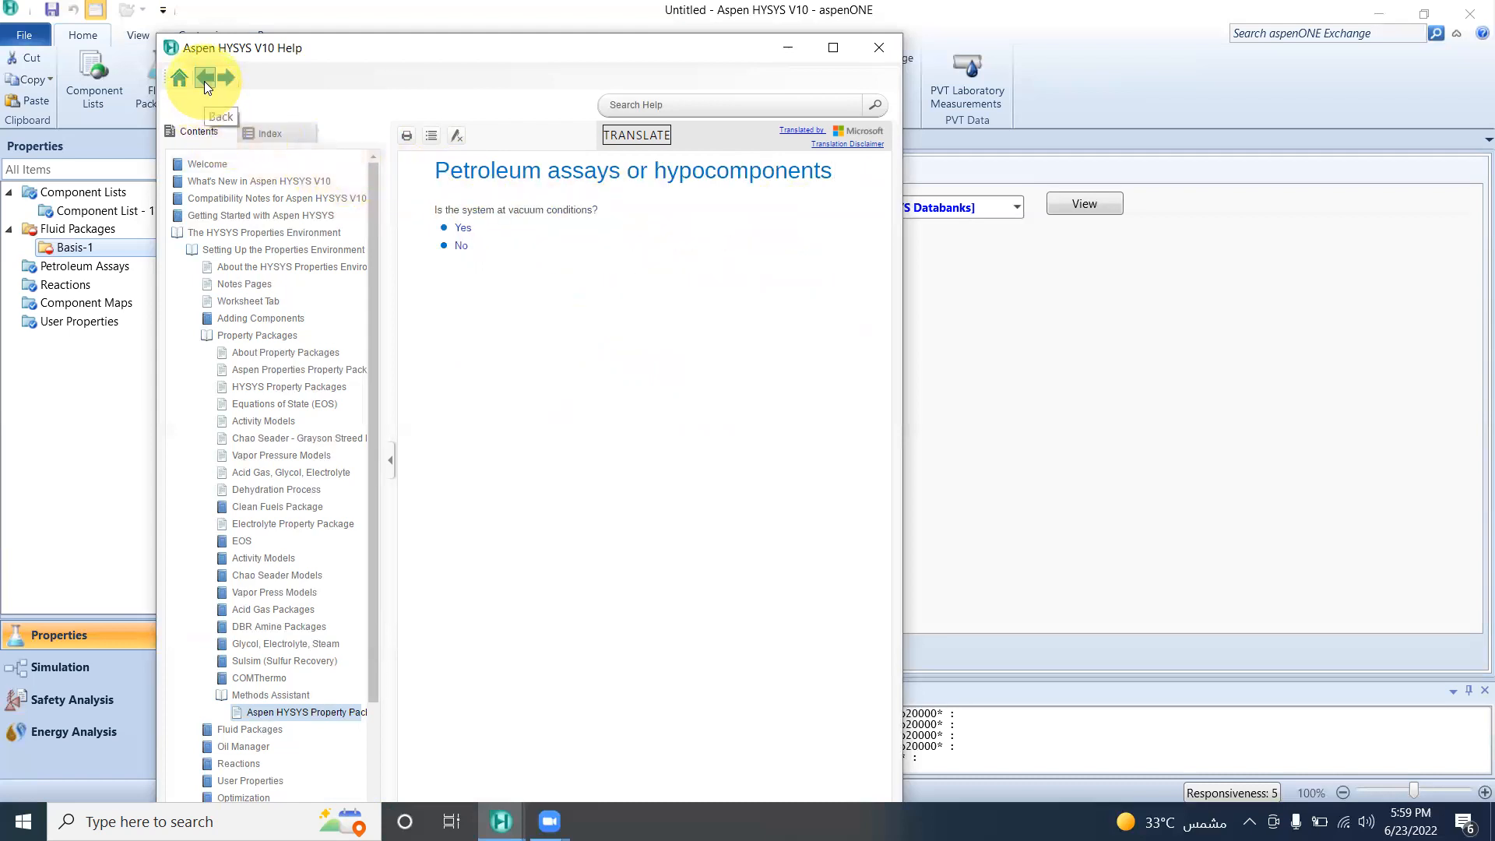
click(204, 81)
click(204, 81)
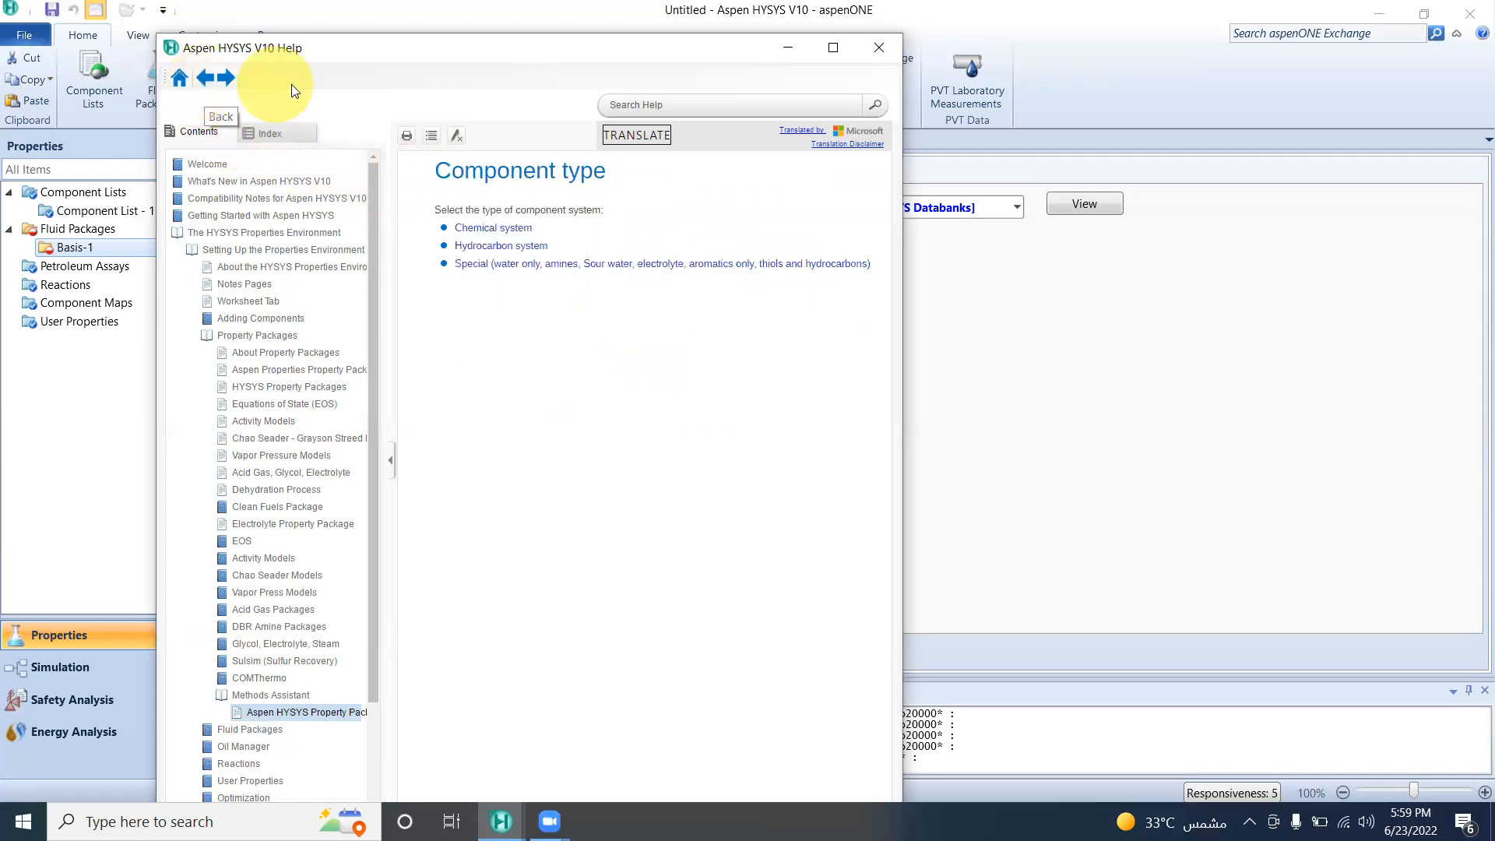
click(206, 78)
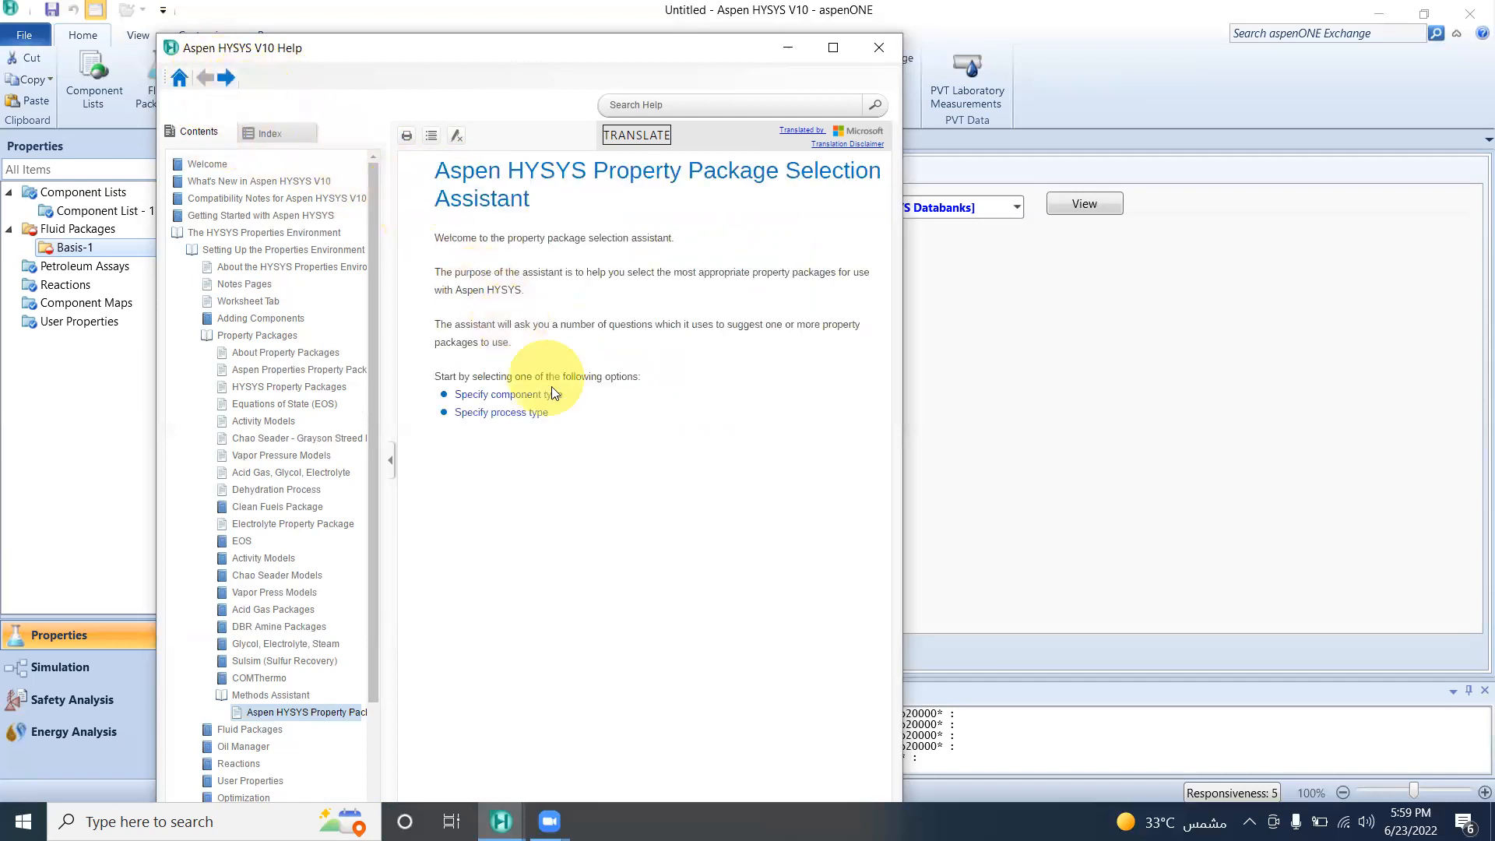
click(518, 413)
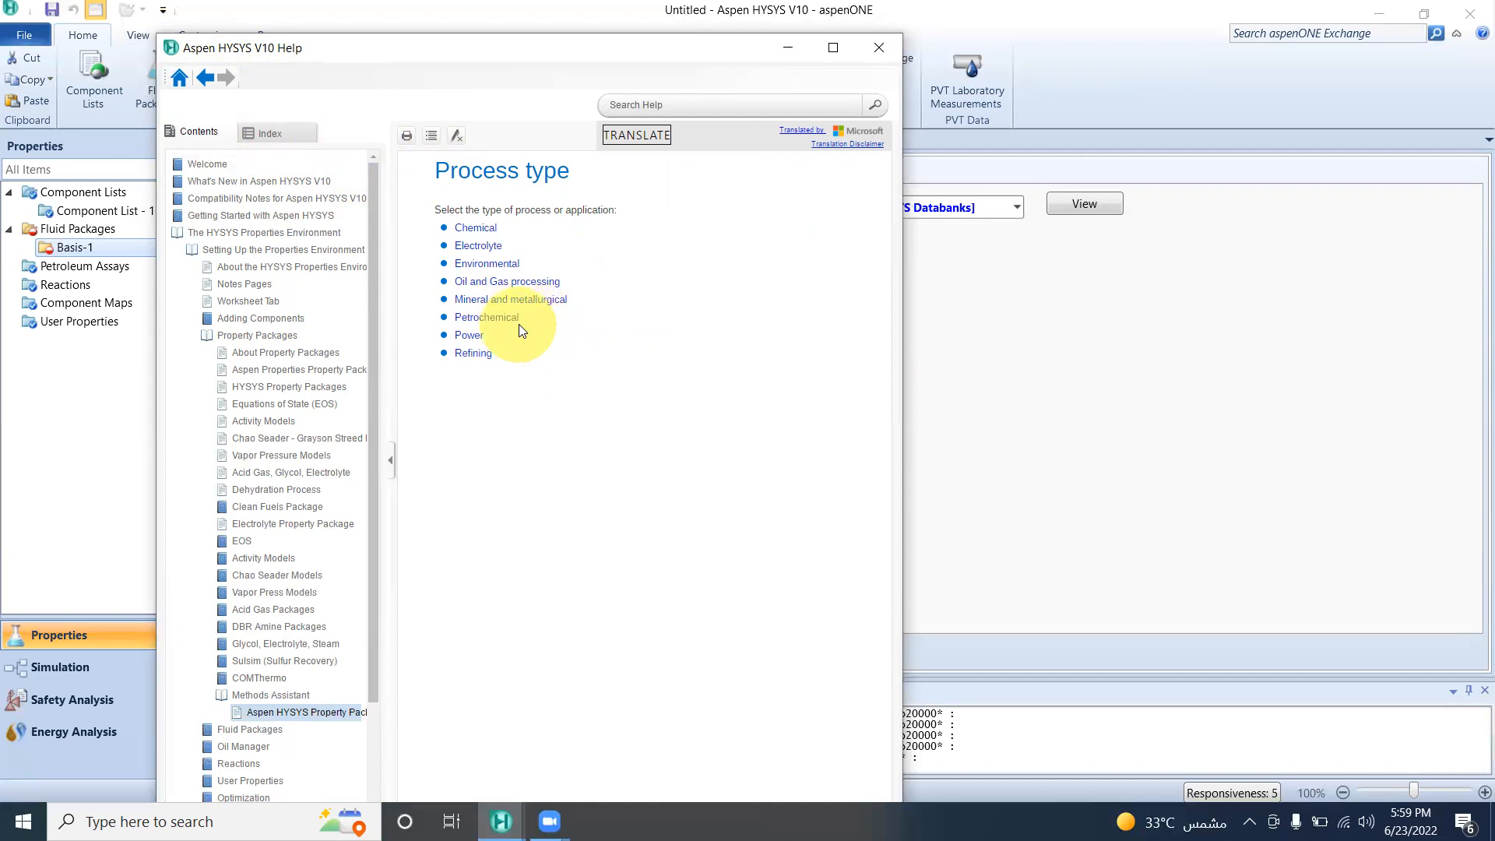
click(522, 281)
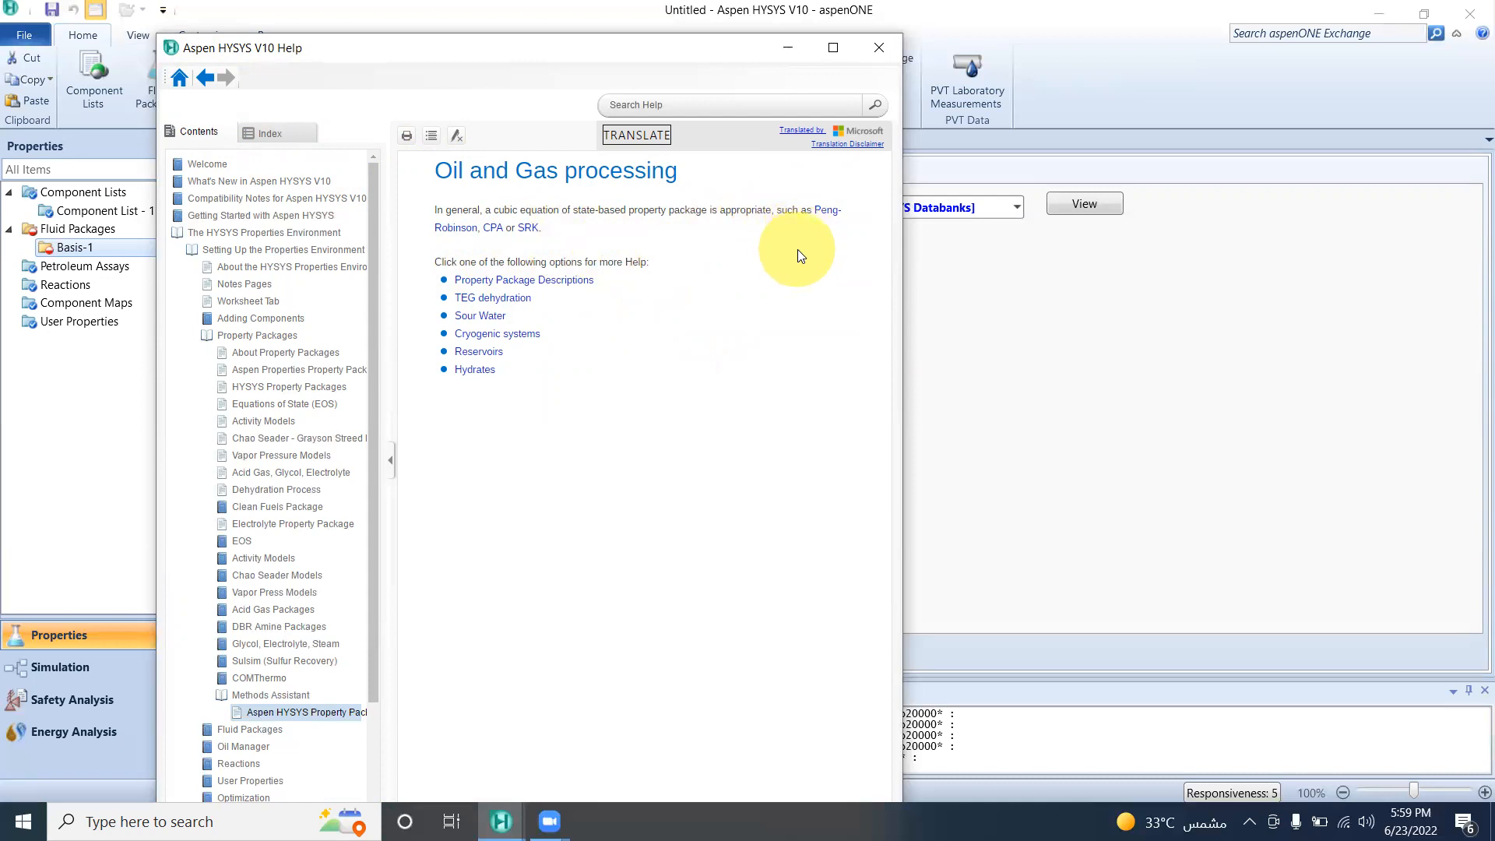
click(824, 217)
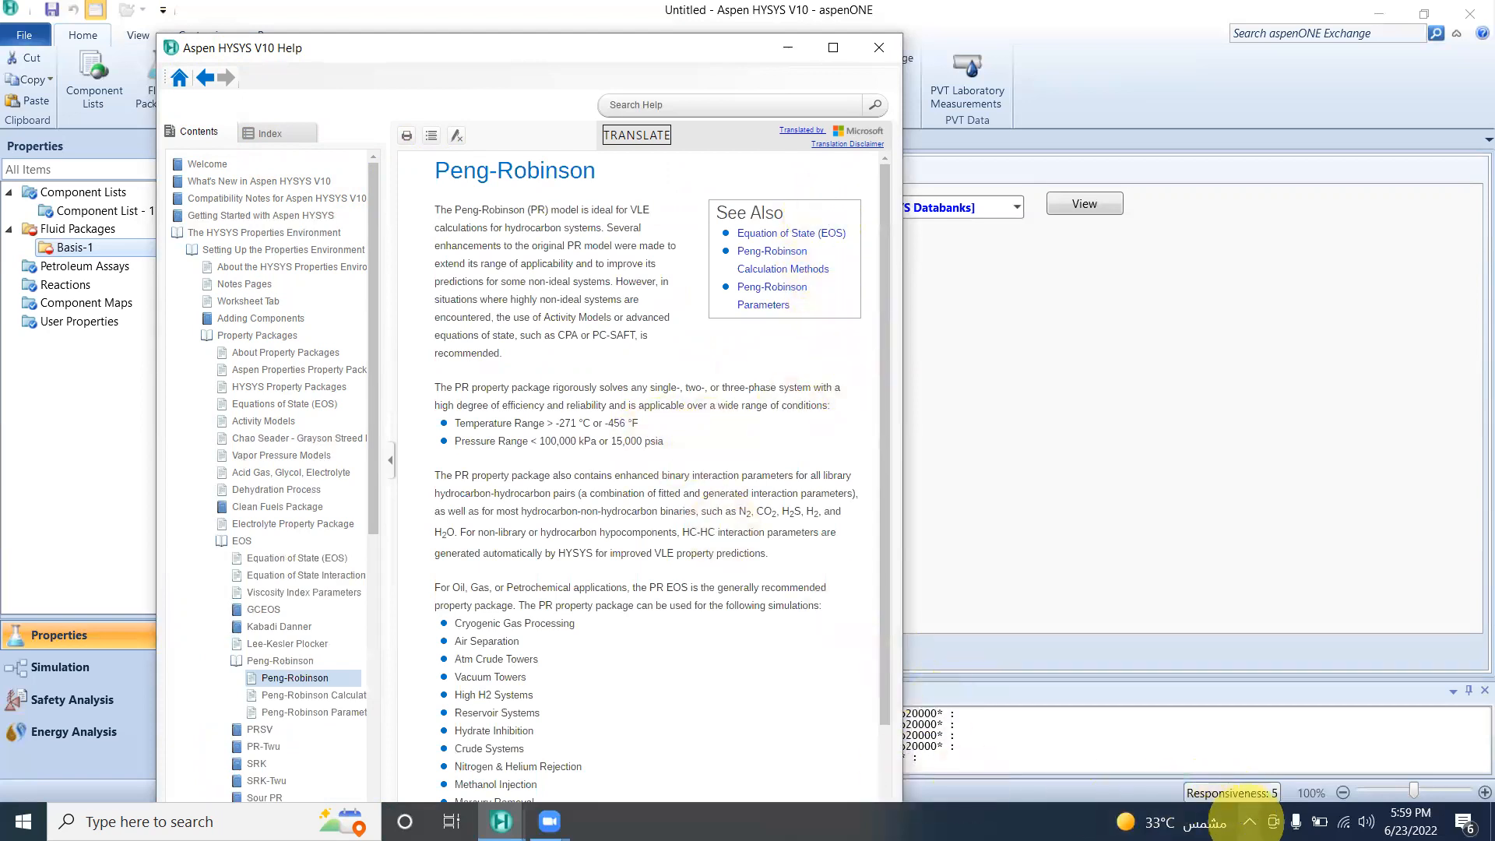
click(1250, 822)
right_click(1215, 777)
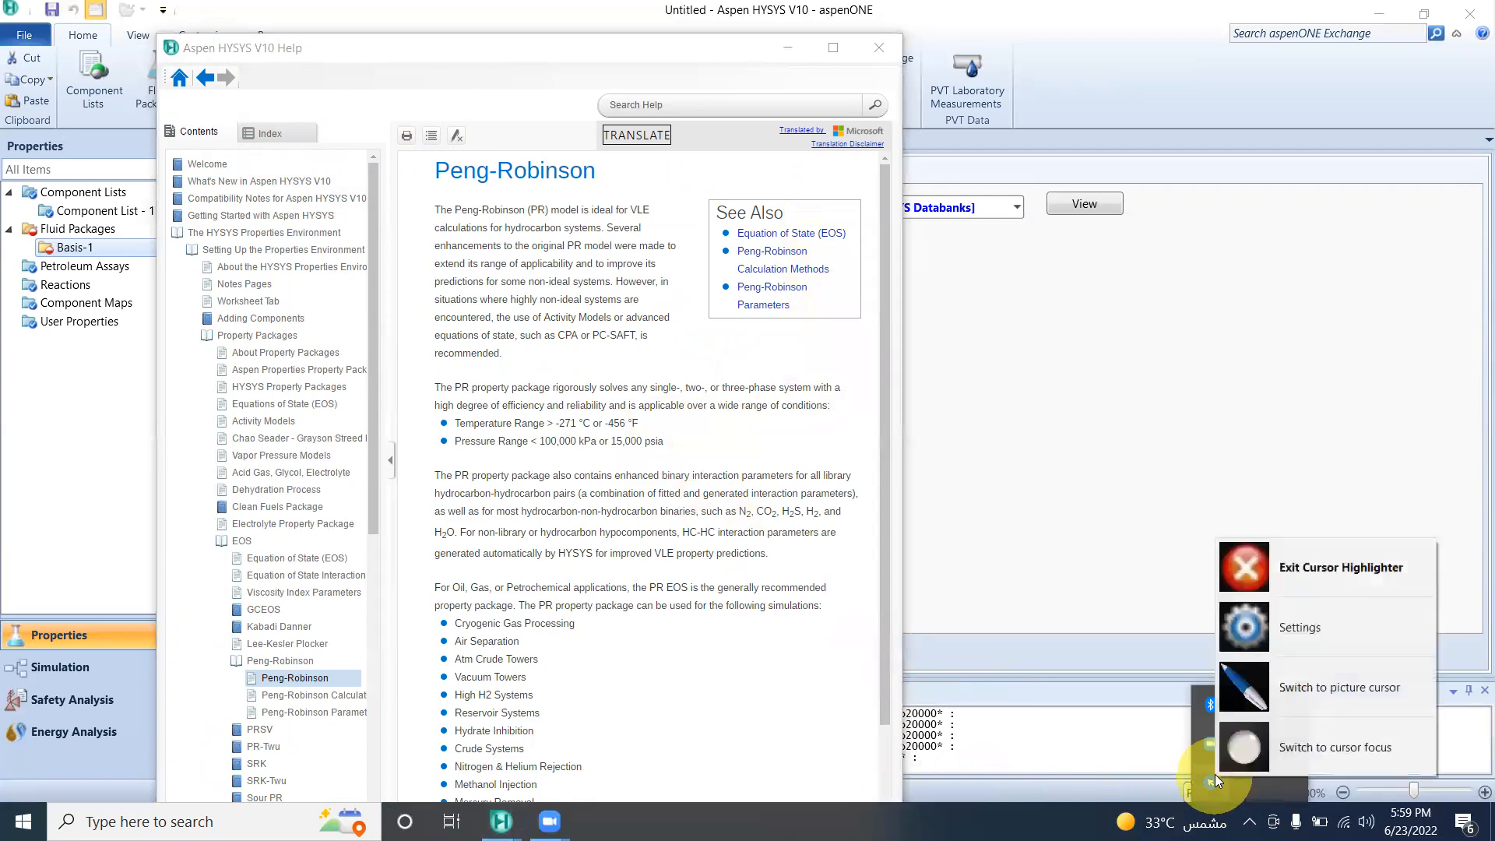
click(1276, 741)
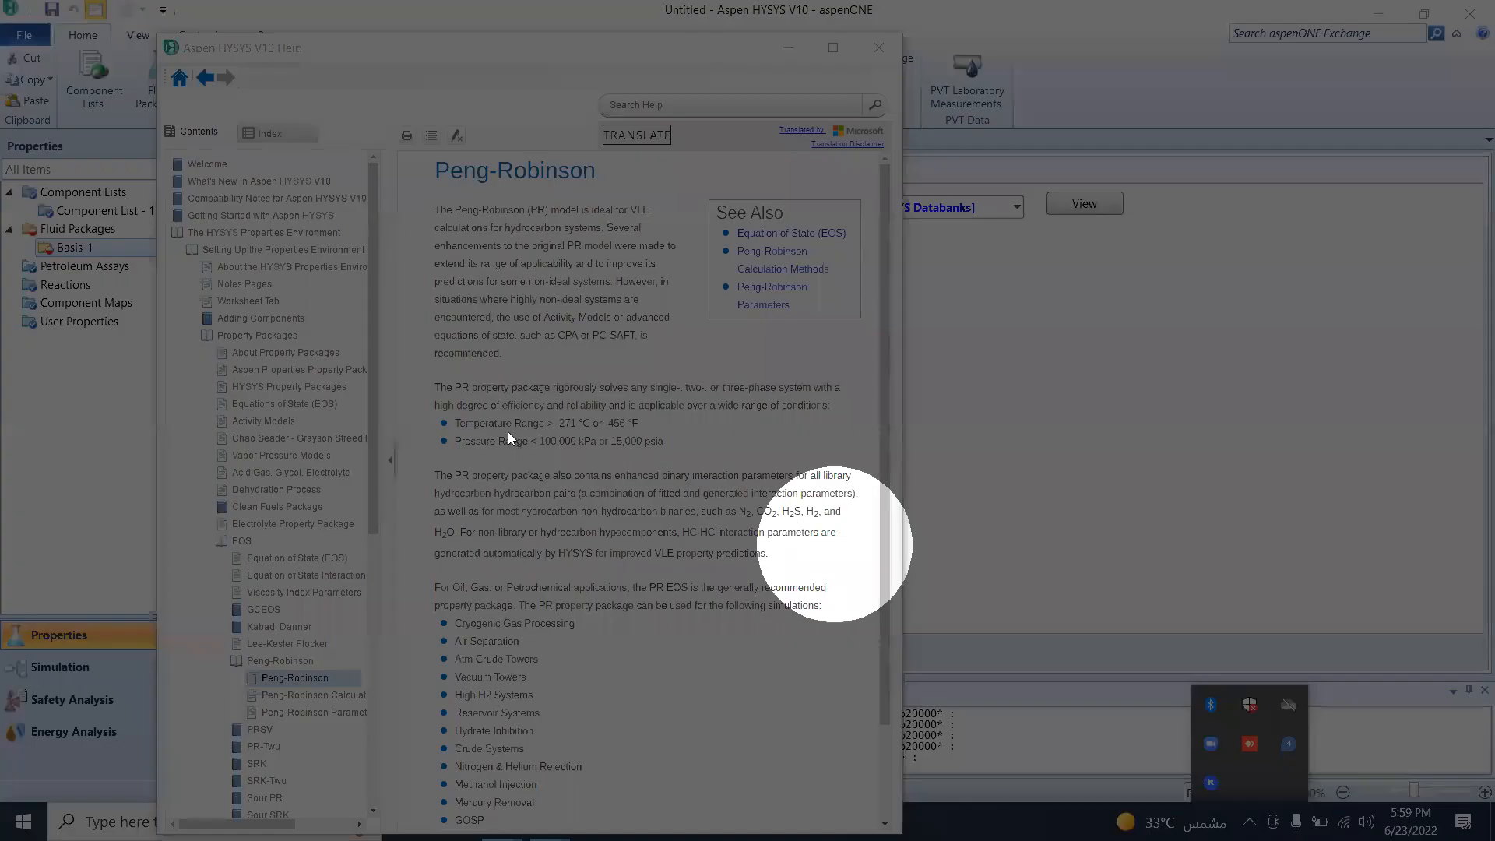
click(567, 422)
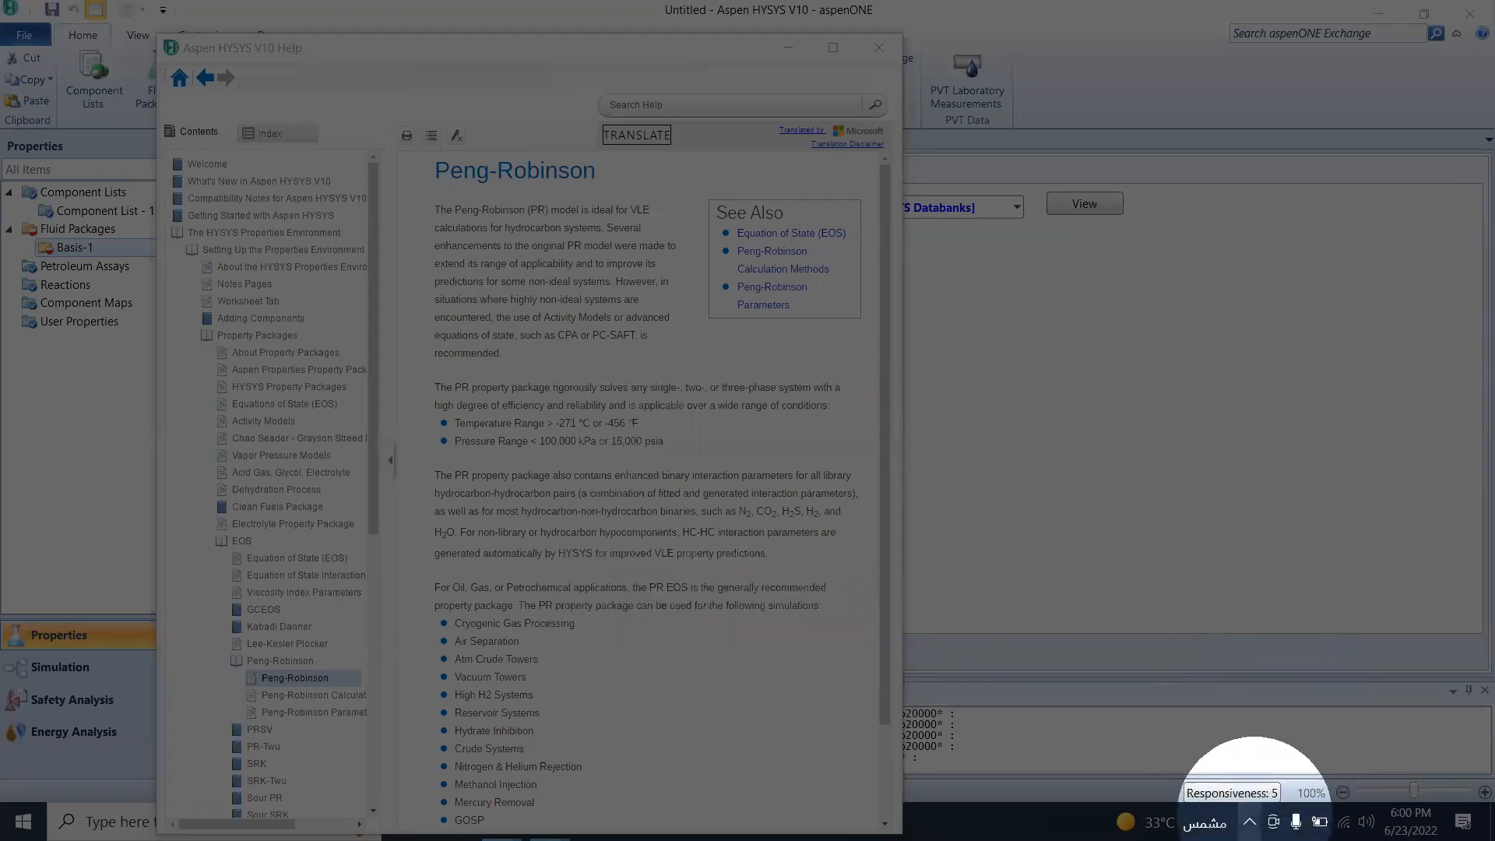
click(1250, 822)
right_click(1210, 783)
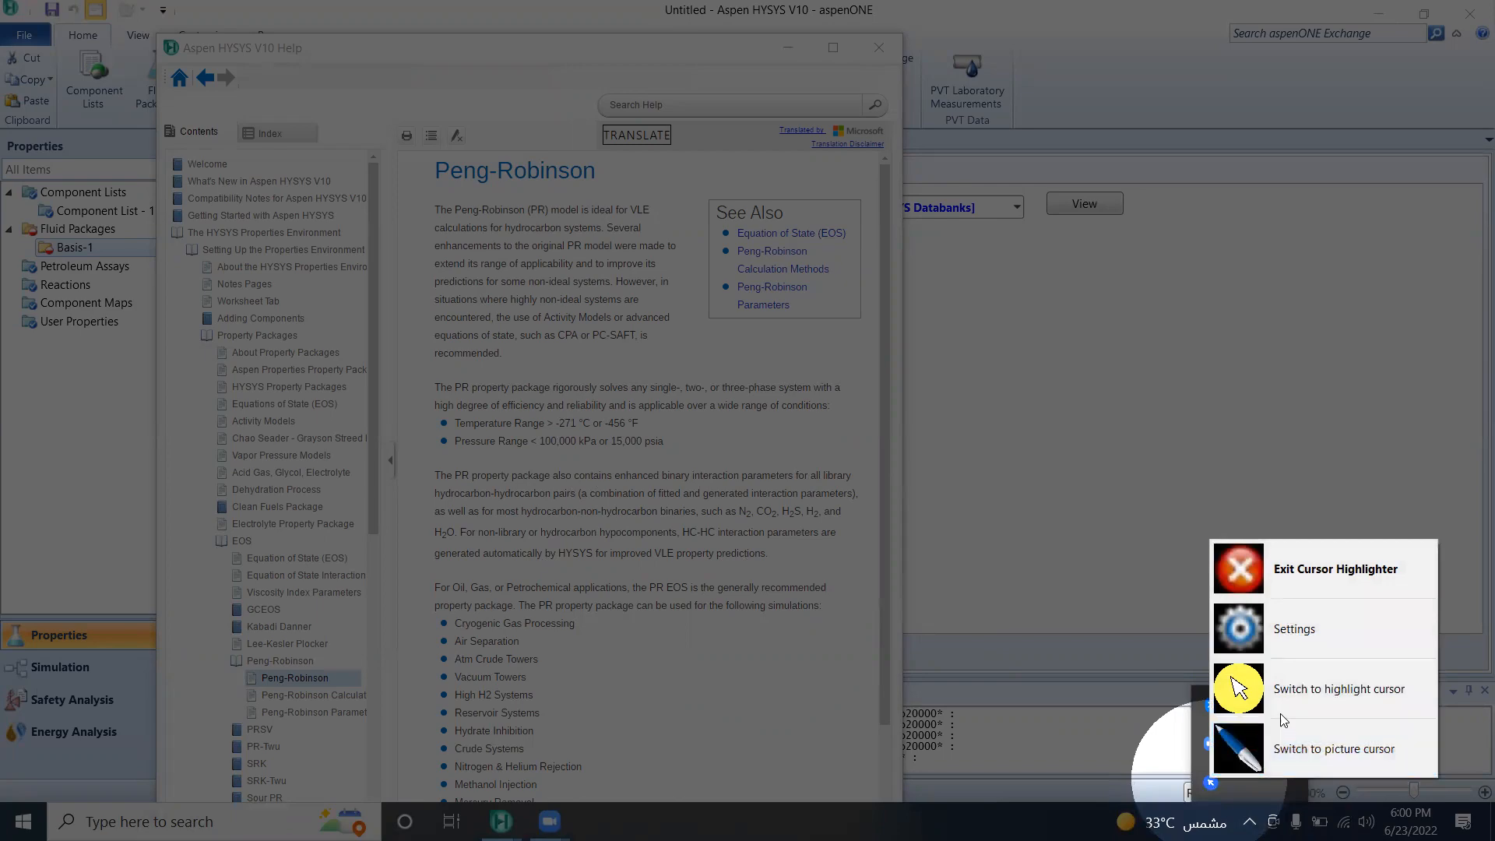
click(1247, 688)
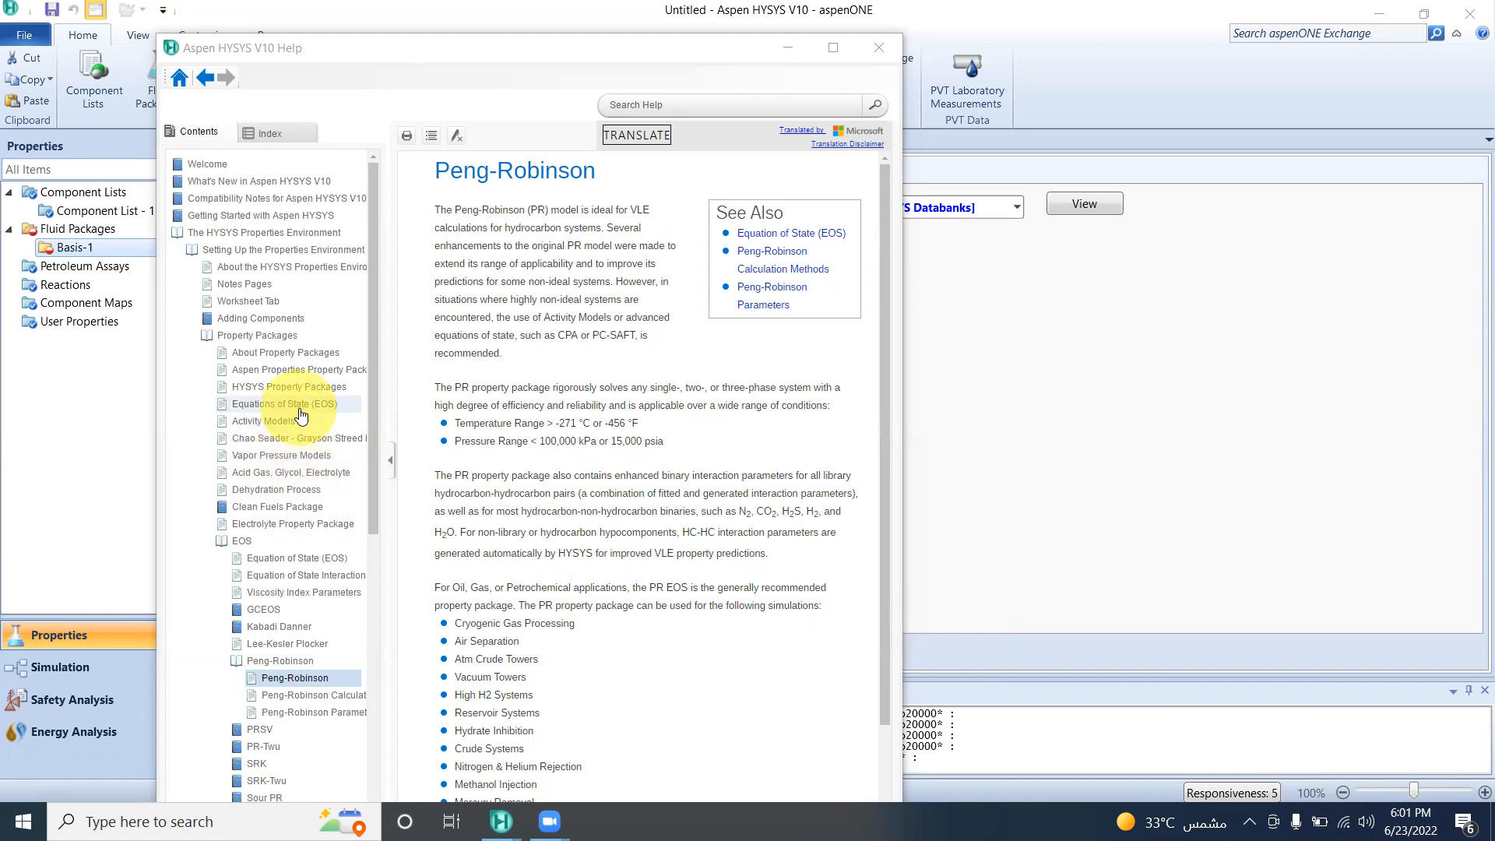
Read the Equations of State help topic through the activity, Chao Seader and vapor pressure models, and close the help window.
click(222, 405)
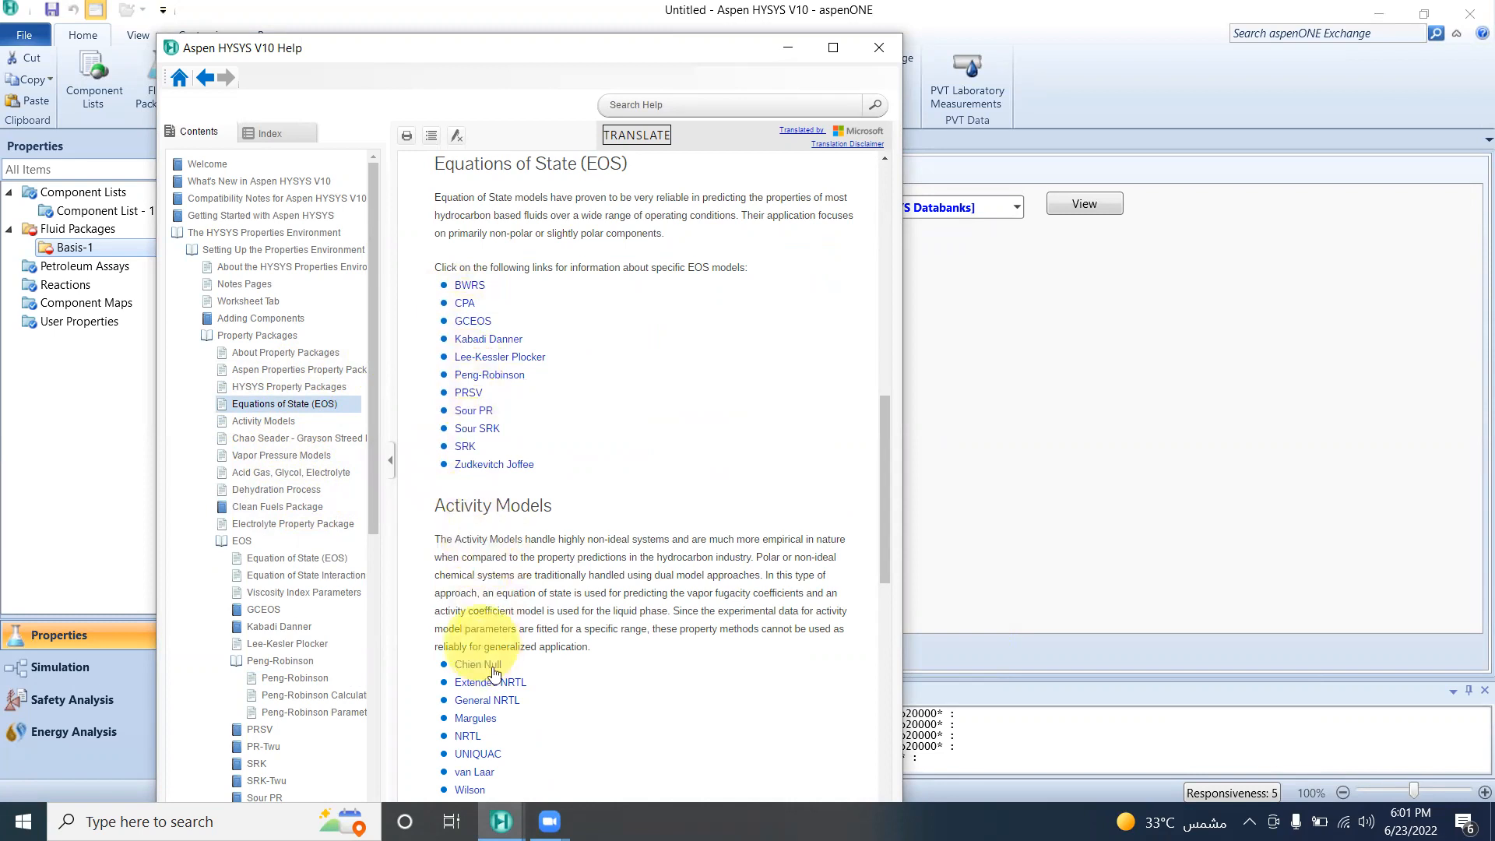
scroll(875, 487, down, 1)
scroll(876, 487, down, 5)
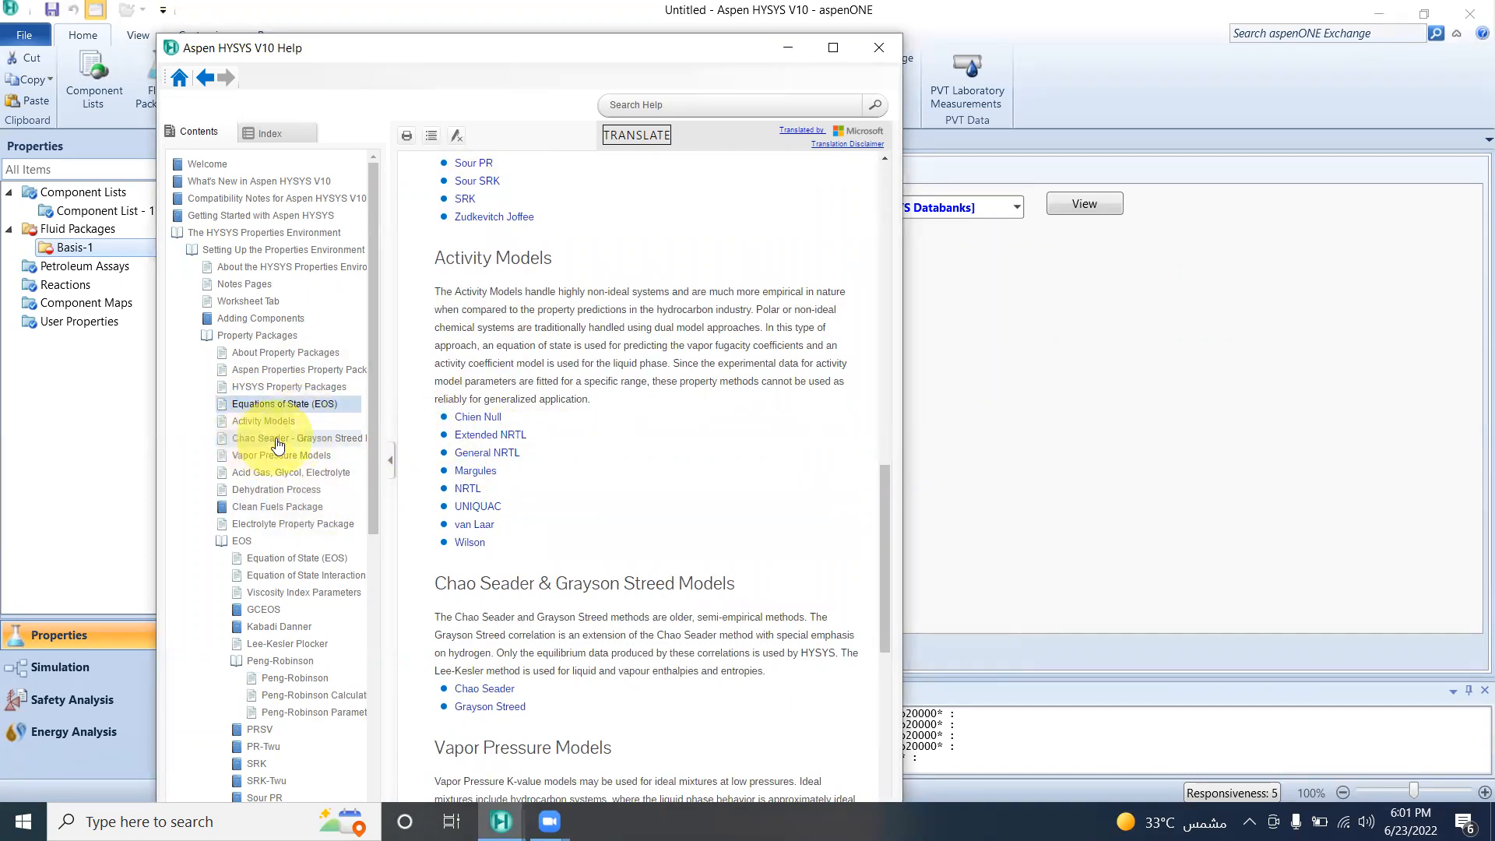
drag(880, 512, 907, 588)
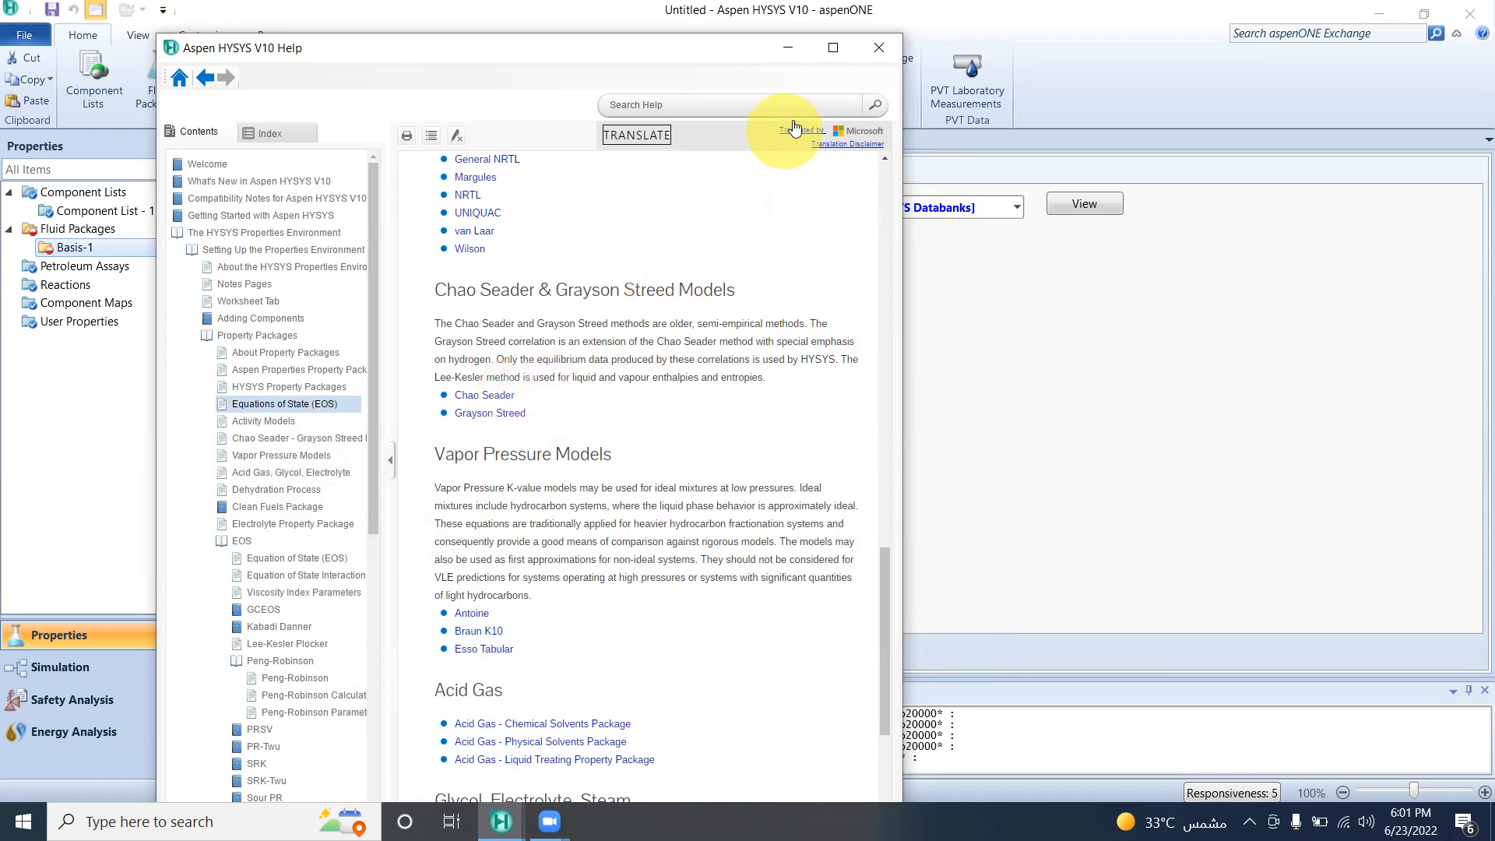
click(877, 50)
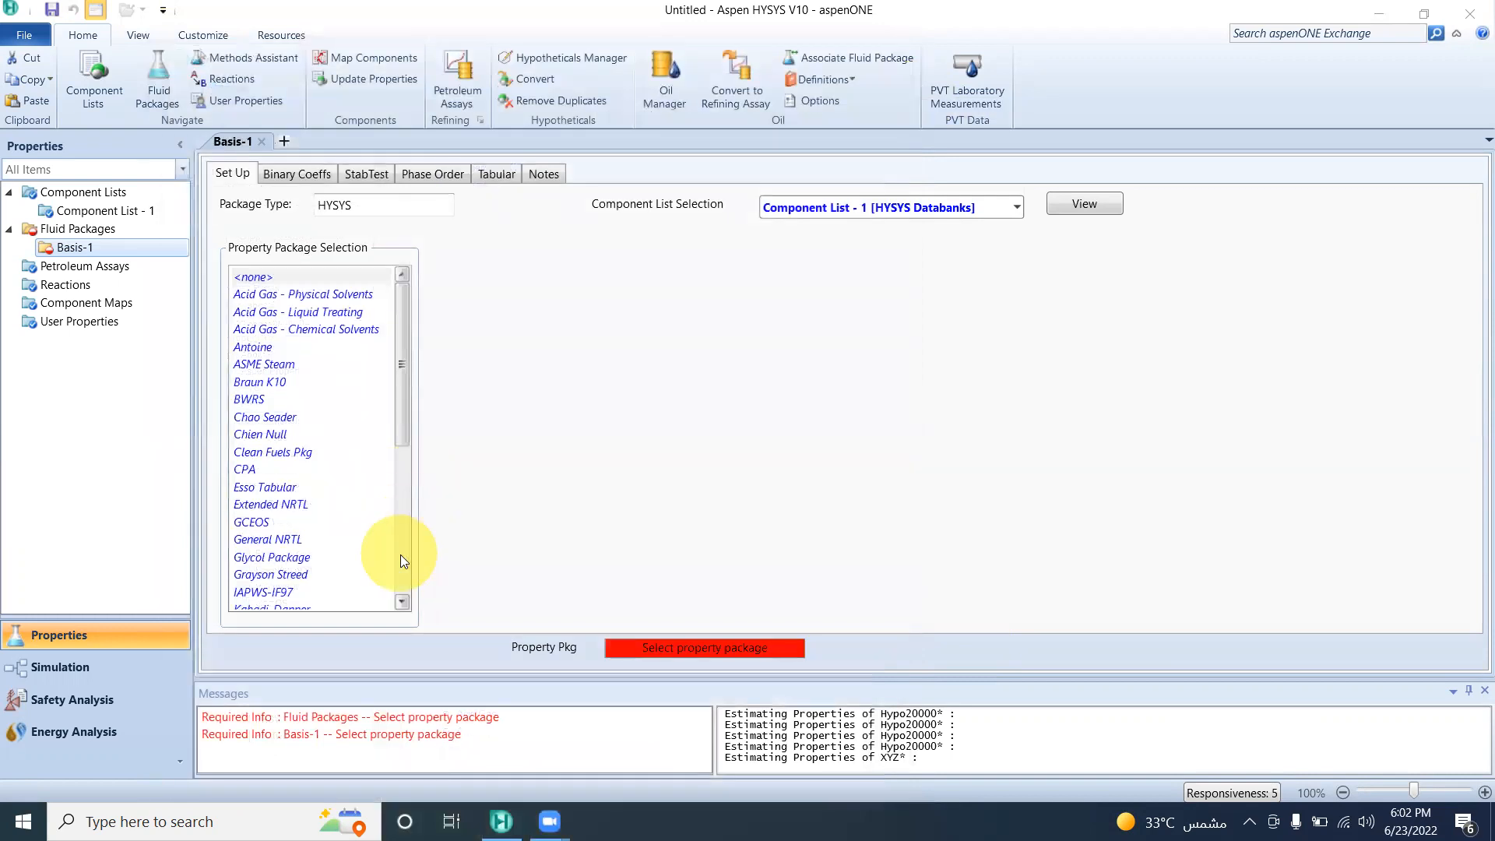
Select Peng-Robinson as the property package for the Basis-1 fluid package.
click(395, 606)
click(396, 606)
click(396, 606)
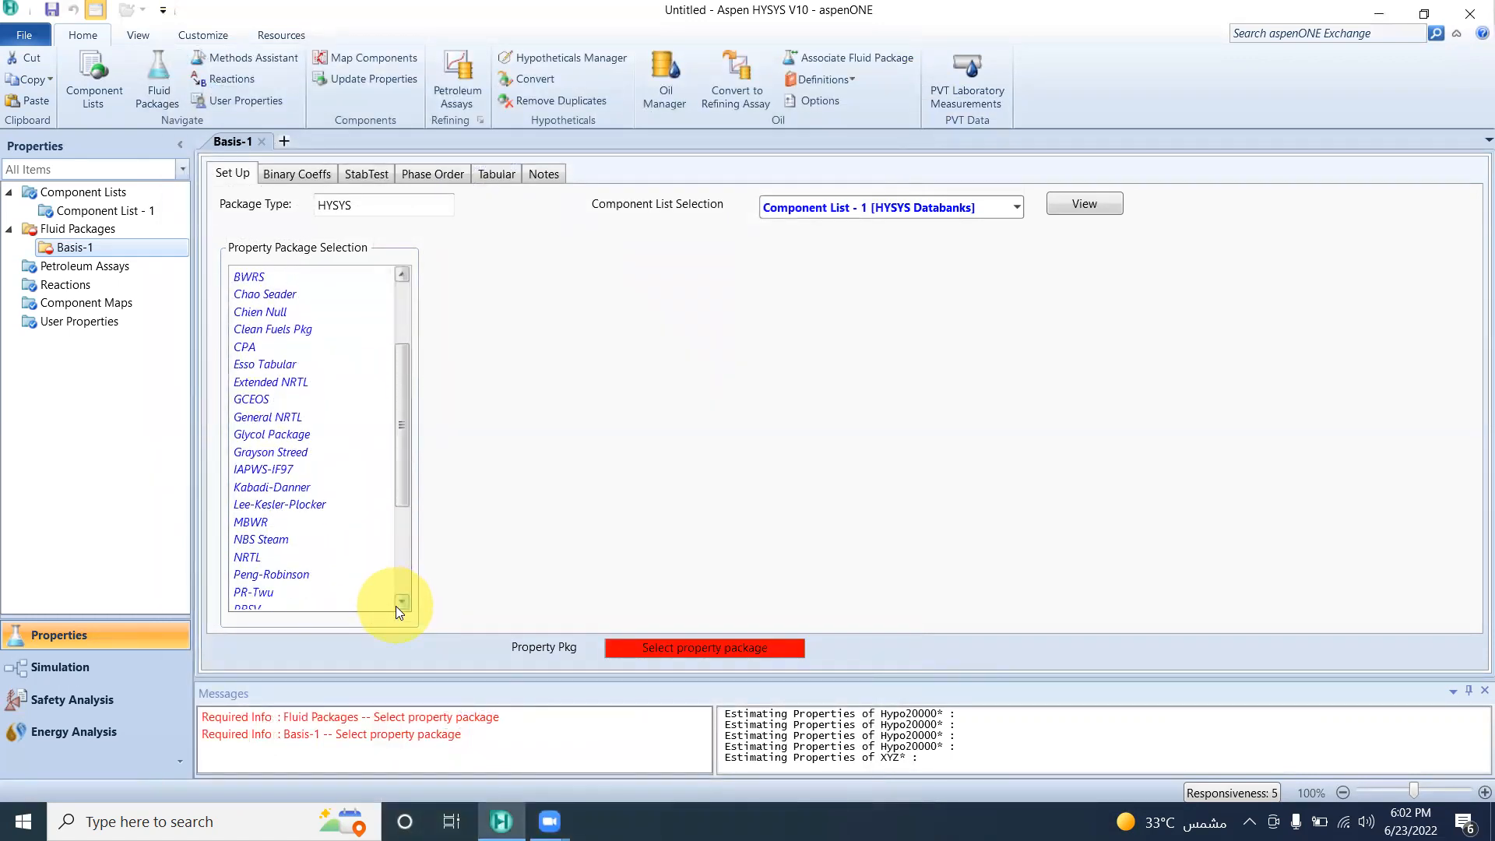
click(395, 606)
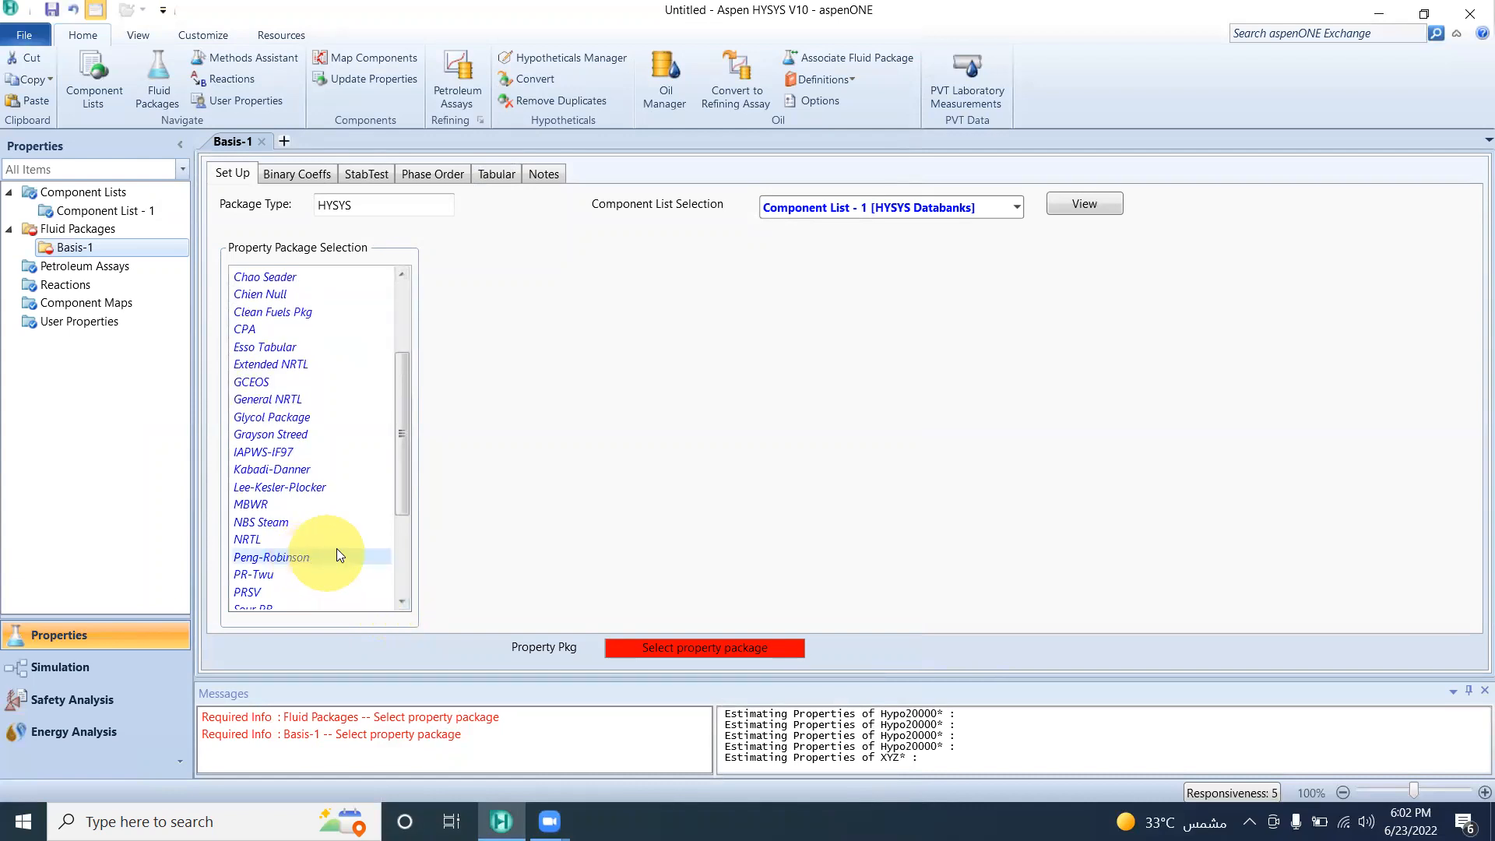
click(371, 558)
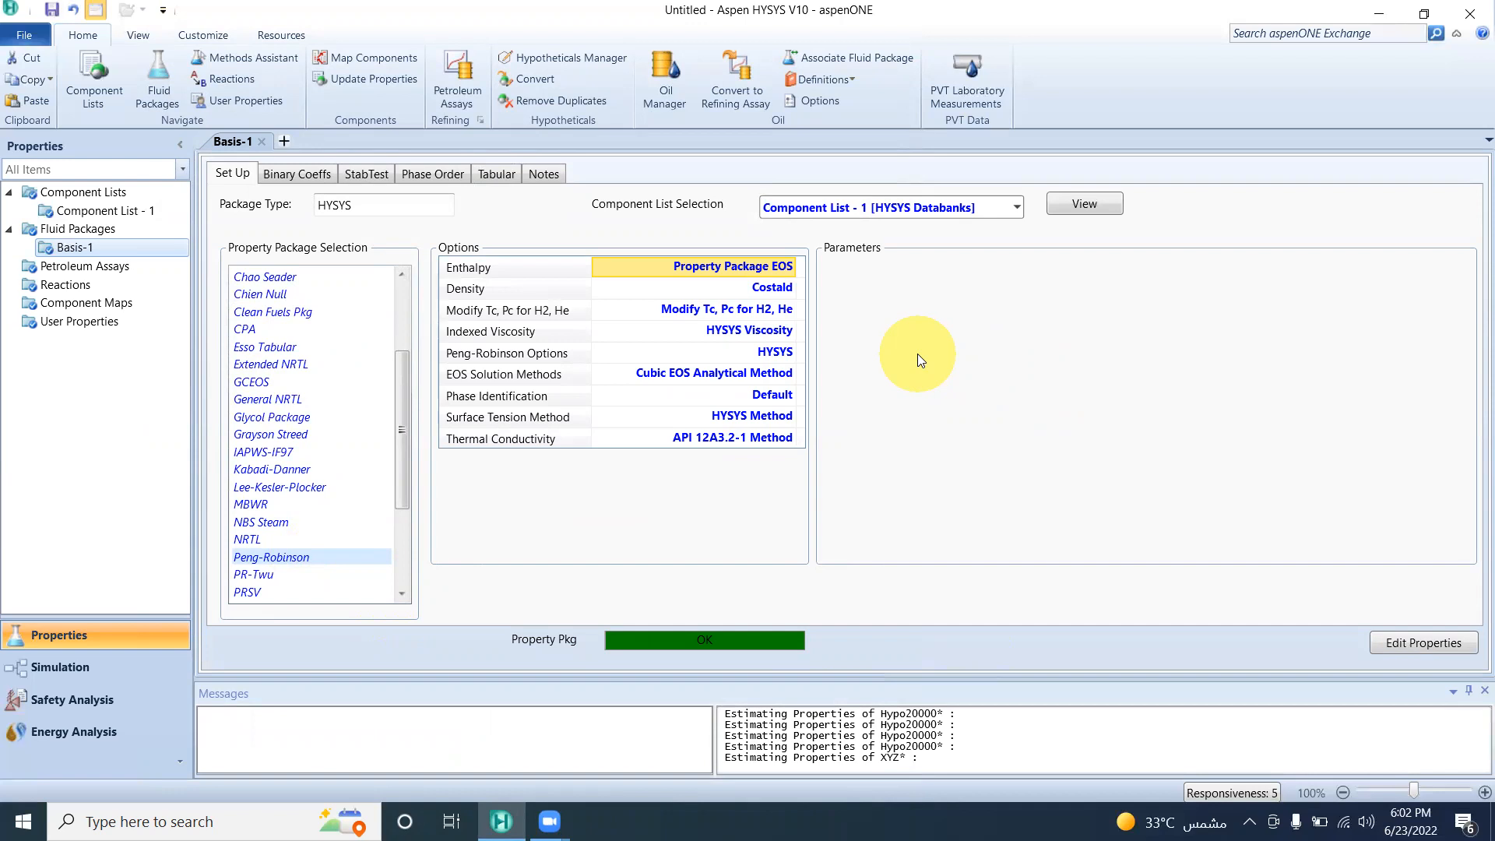
Review Component List - 1 and the Component Lists overview, keeping the overview open in a second tab.
click(106, 212)
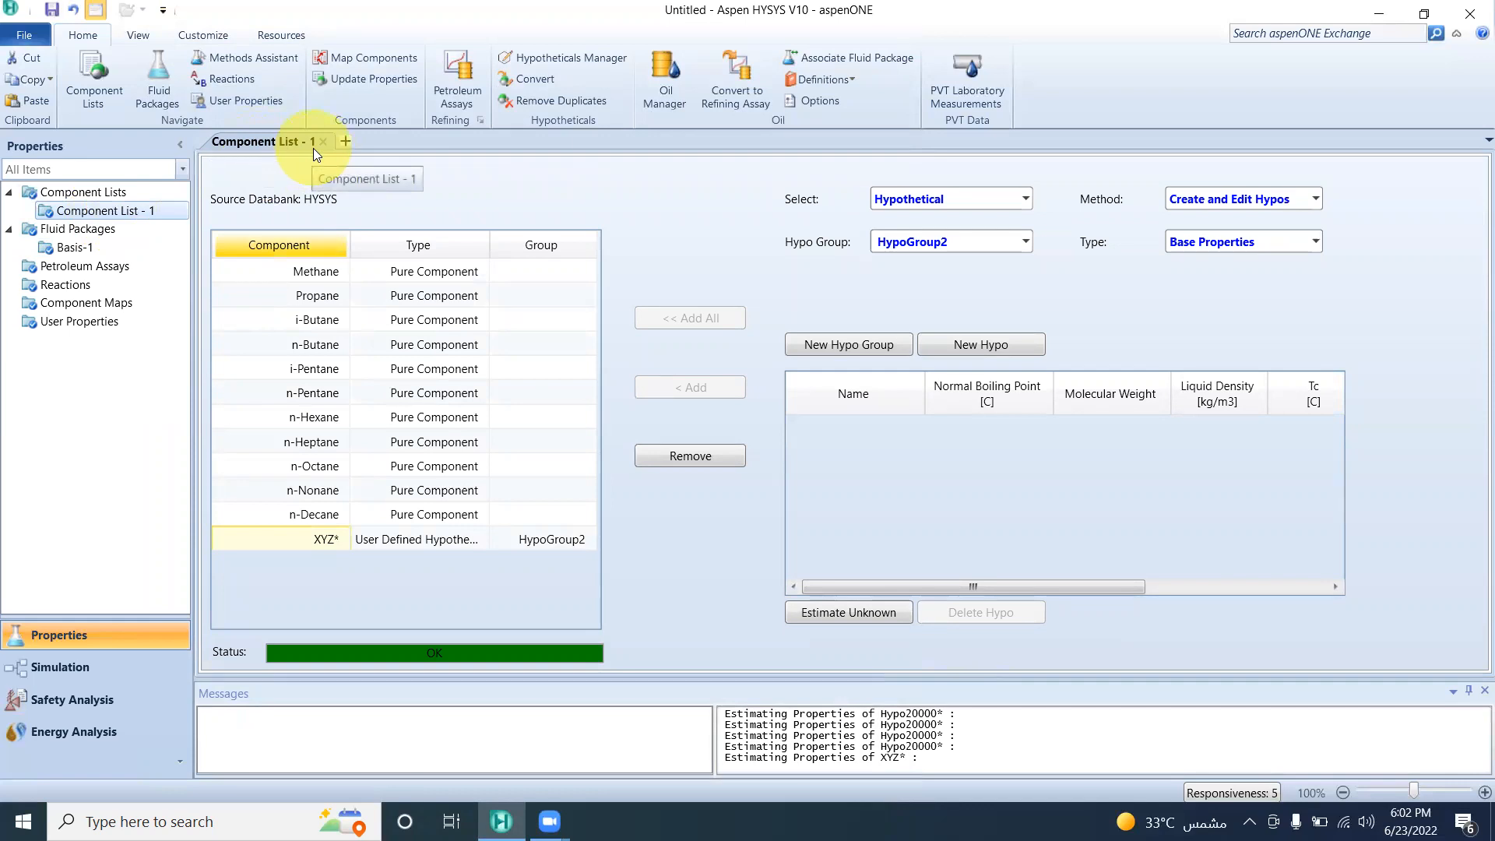
click(129, 192)
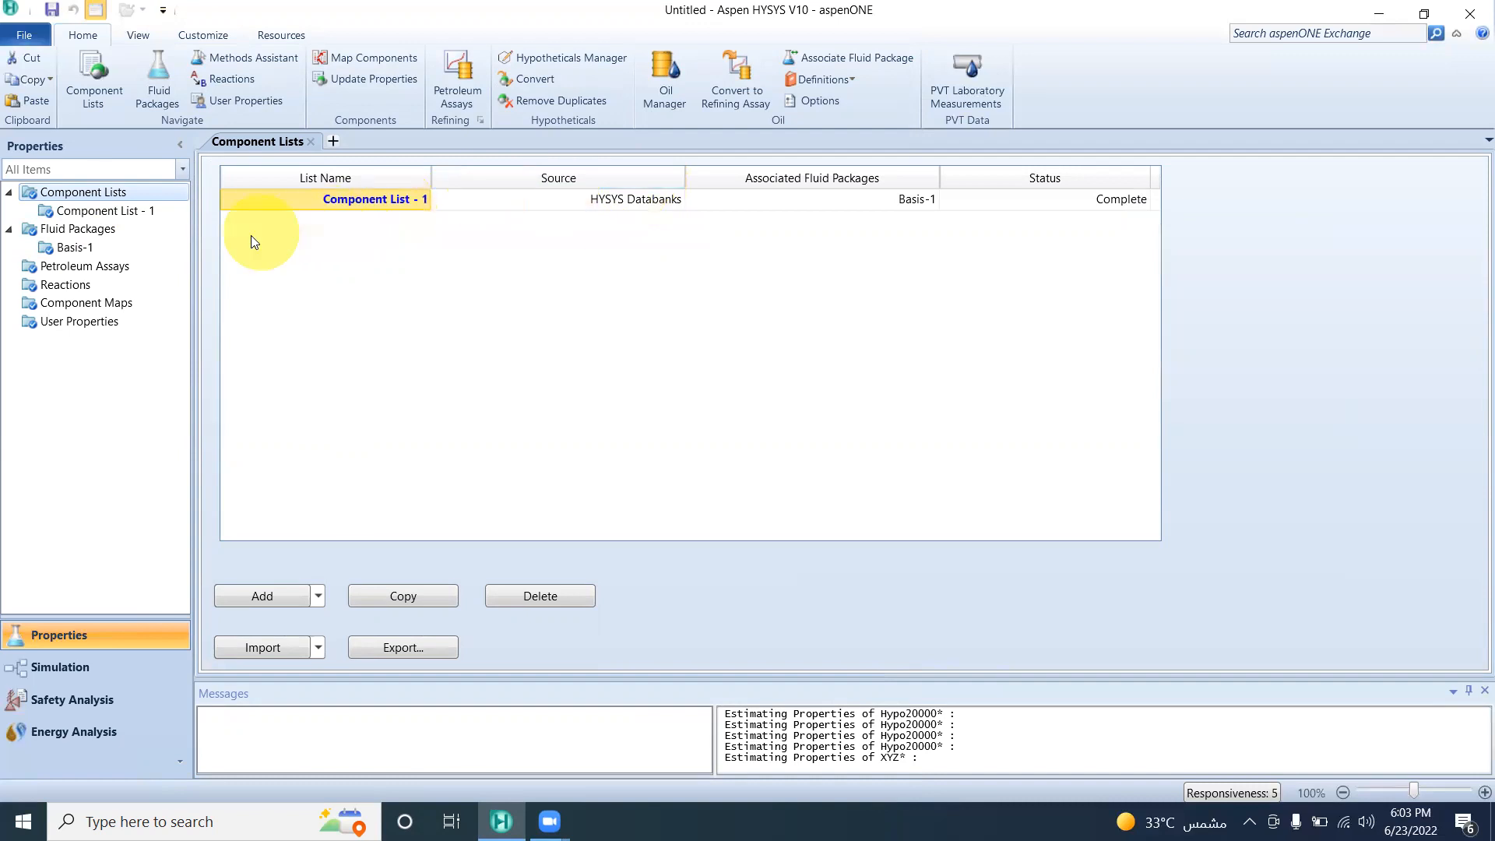
click(125, 211)
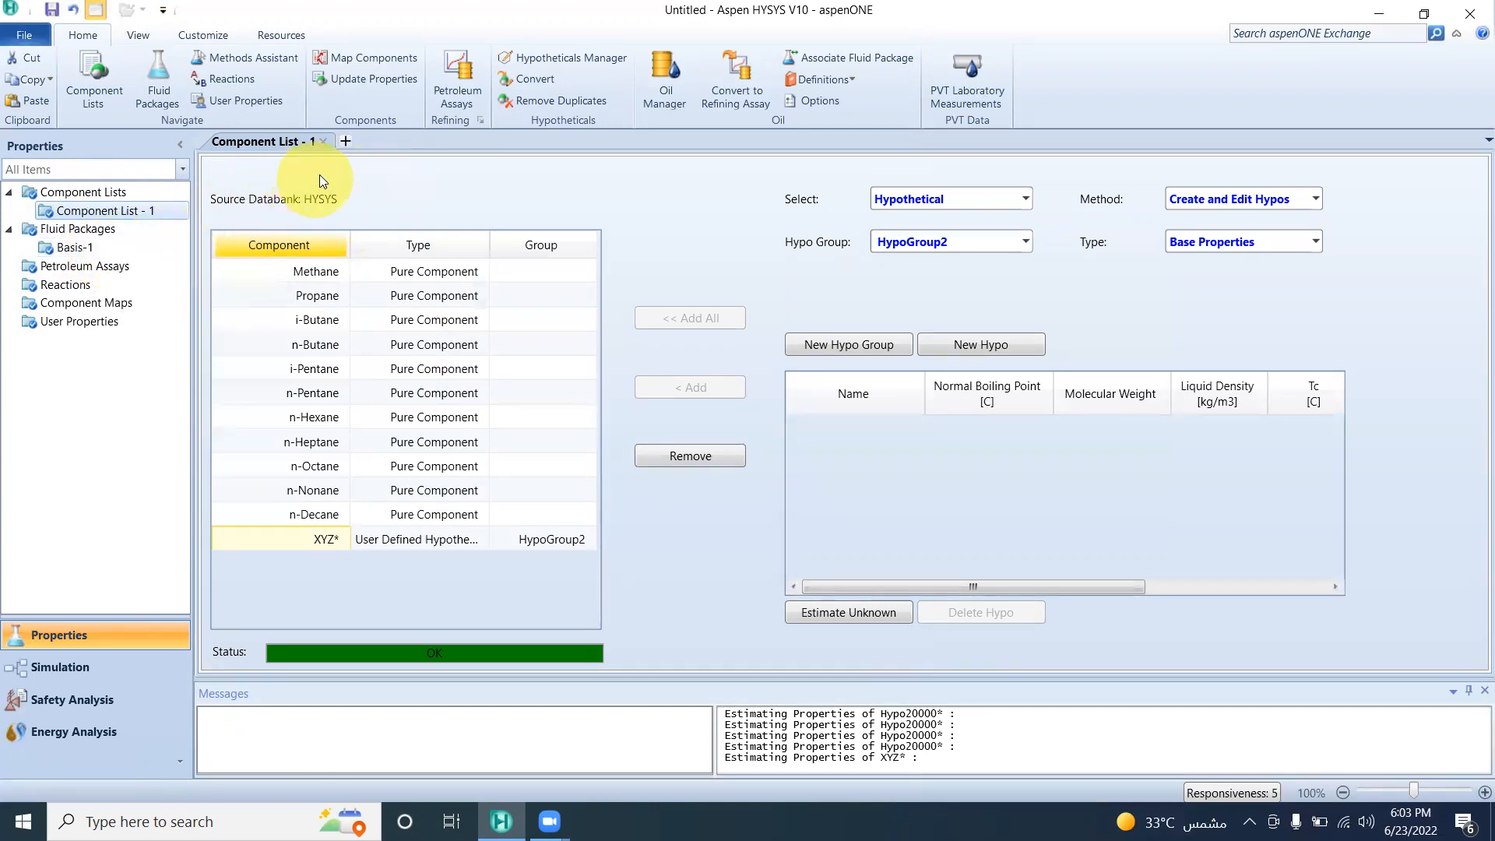
click(346, 141)
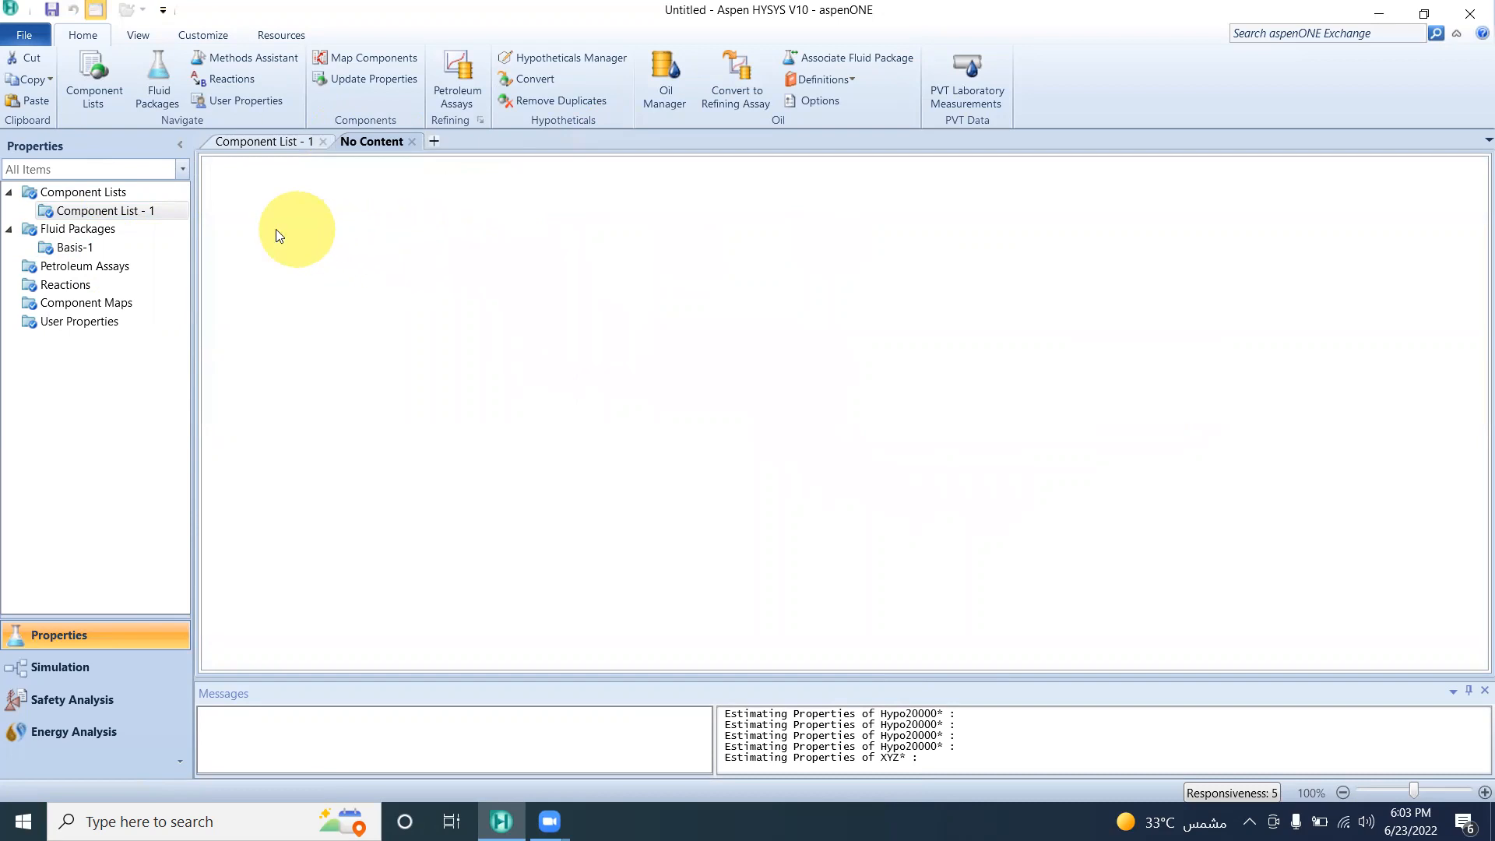
click(125, 192)
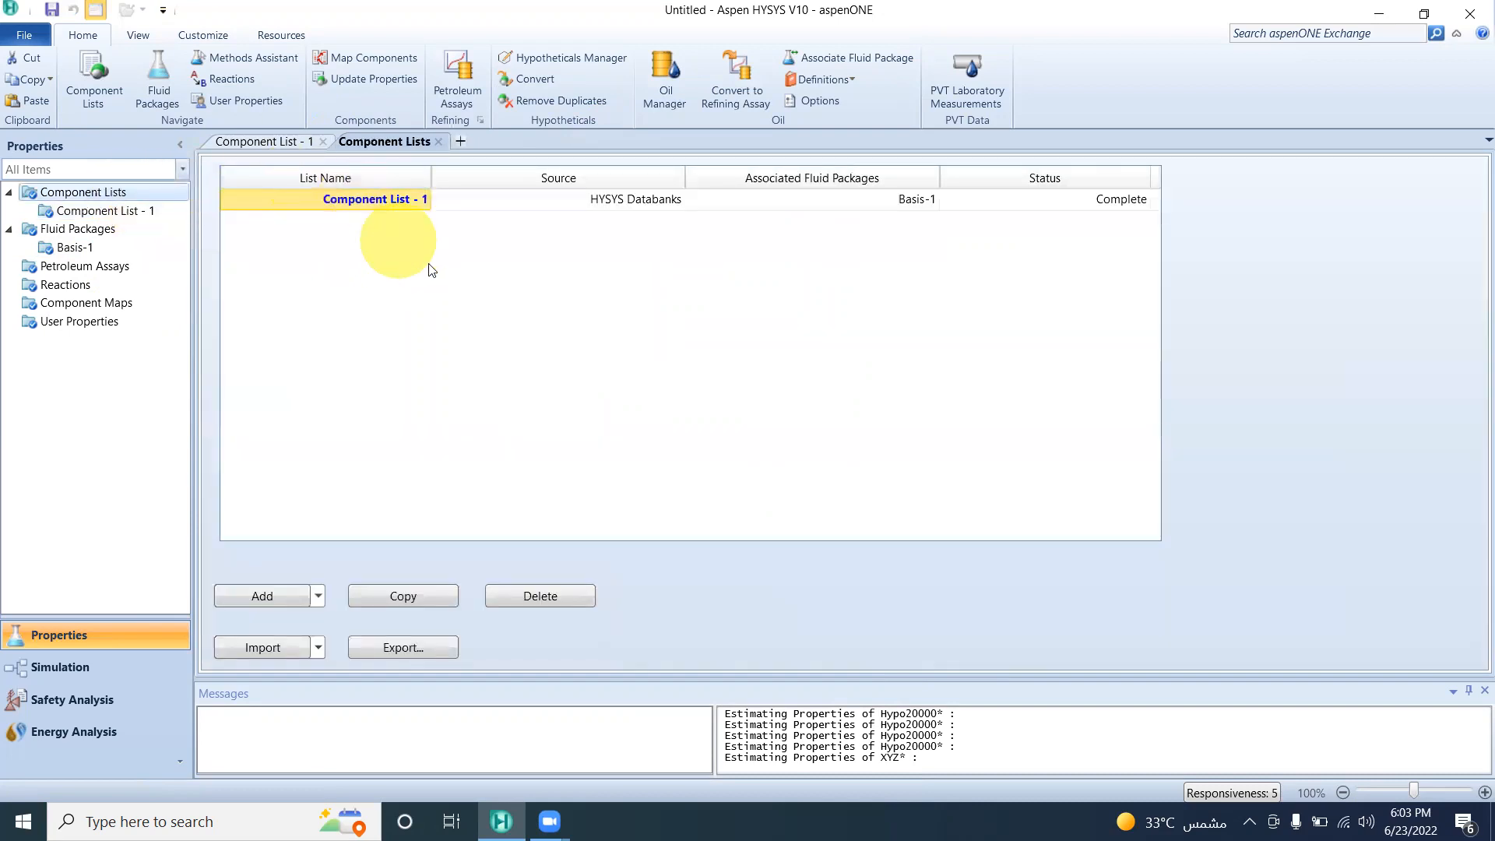
click(146, 212)
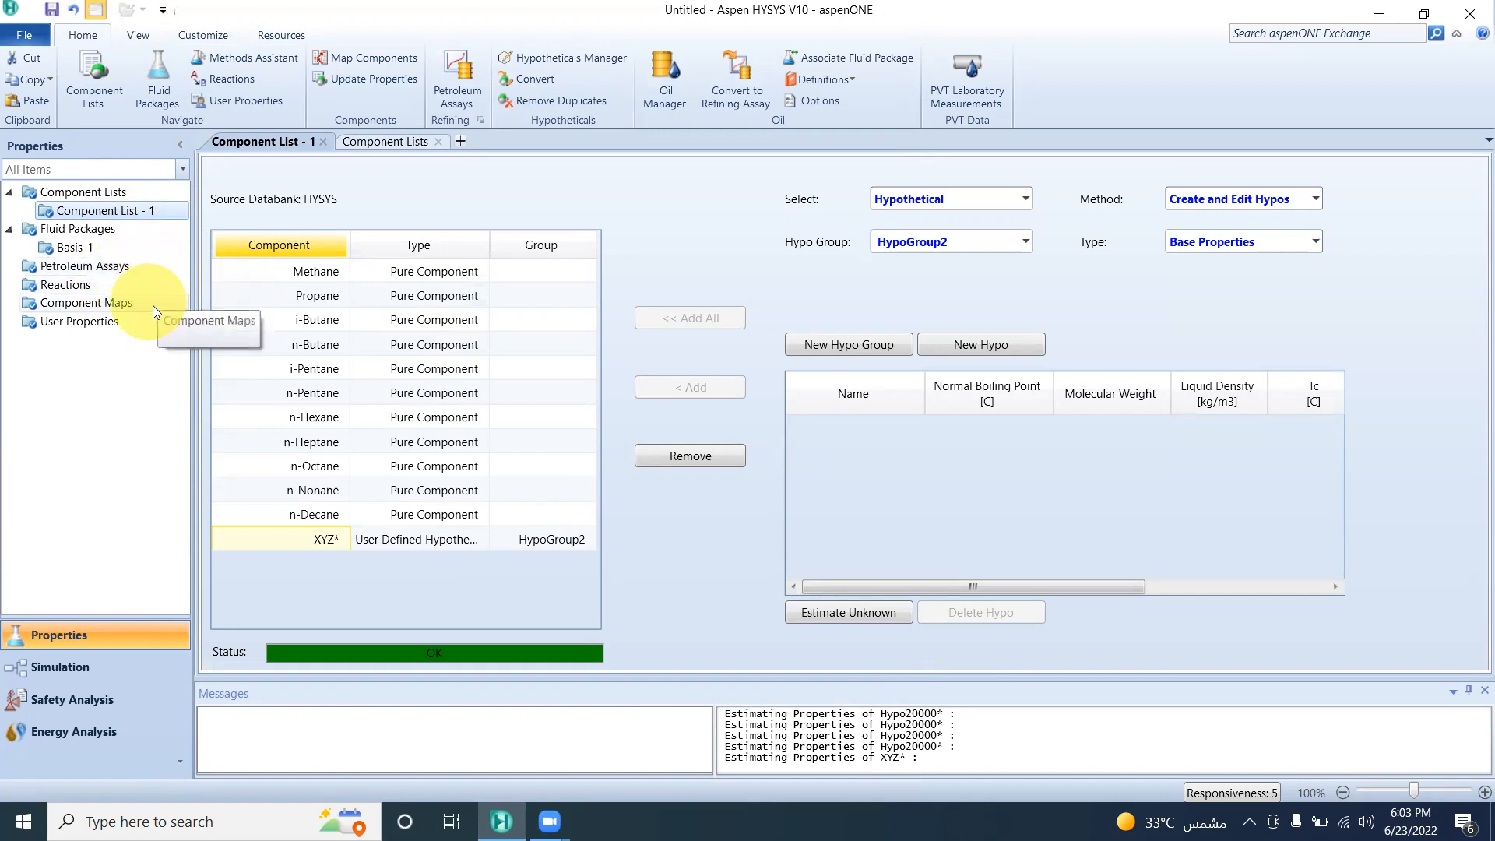
Enter the simulation environment and move the Model Palette up to uncover more of the flowsheet.
click(90, 670)
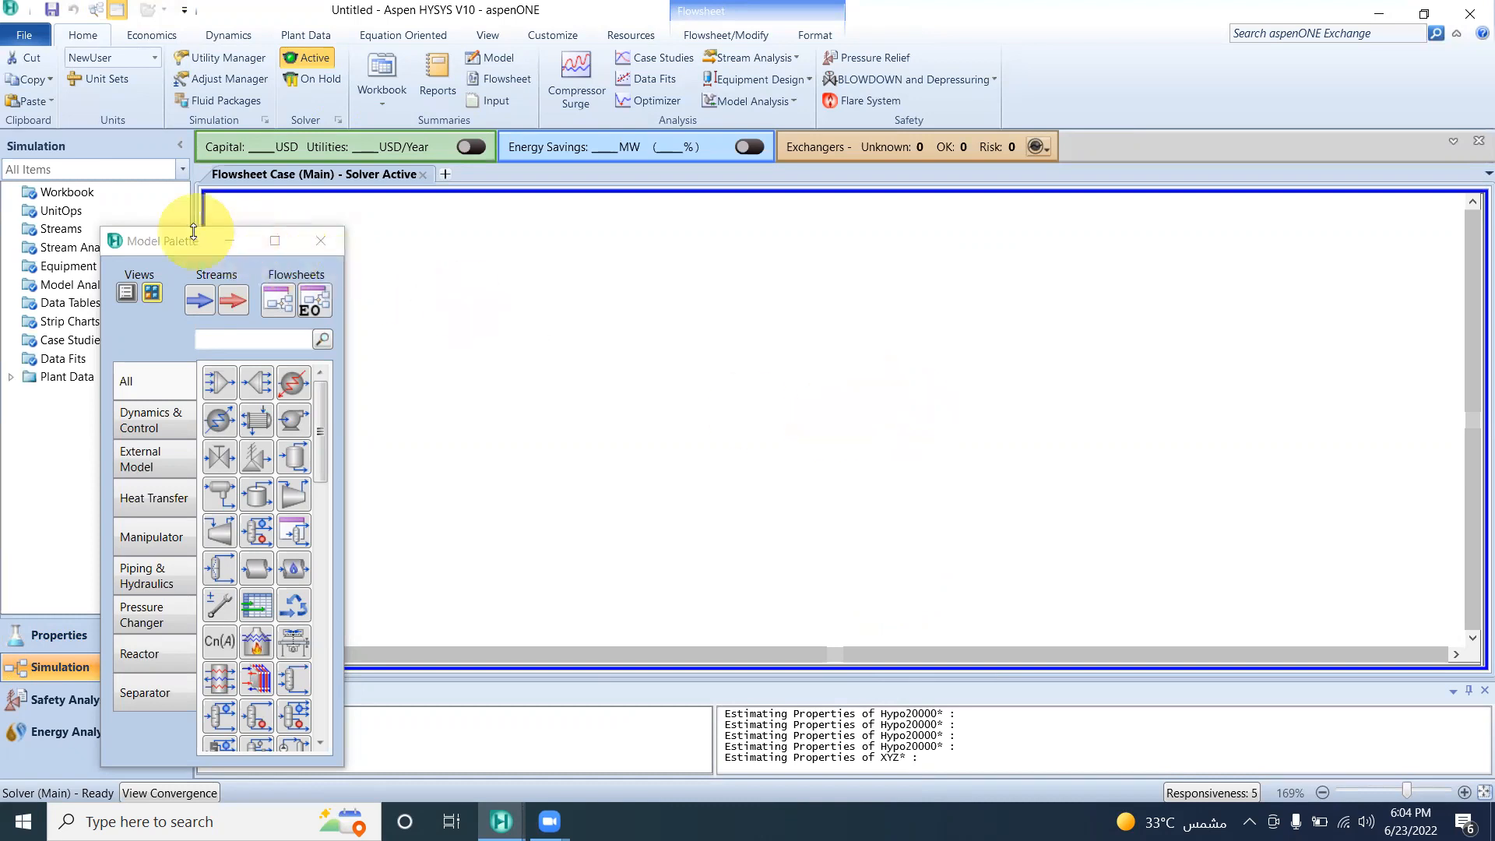
drag(185, 241, 141, 140)
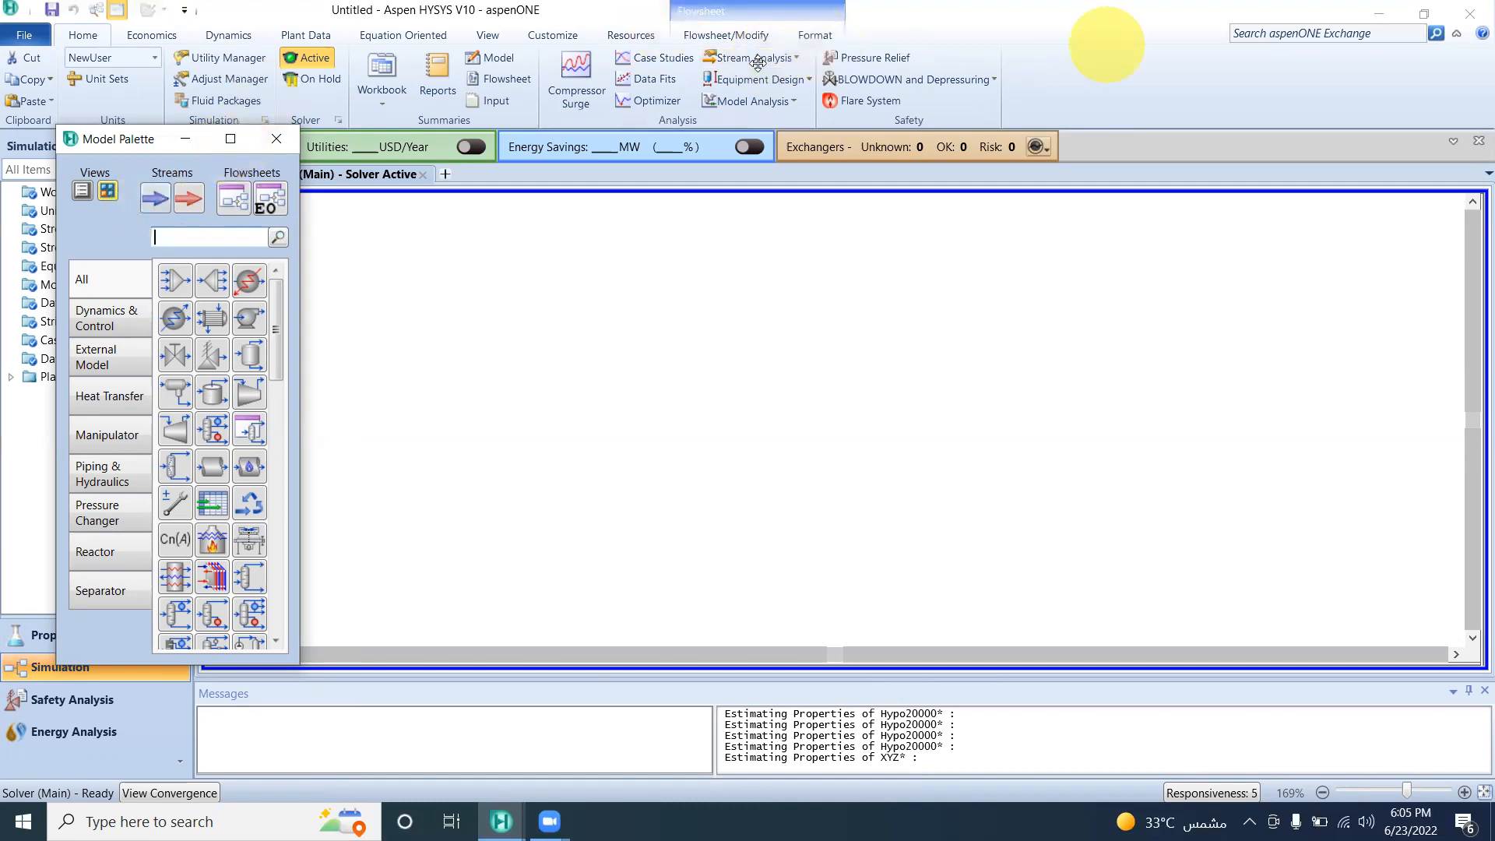
click(1155, 24)
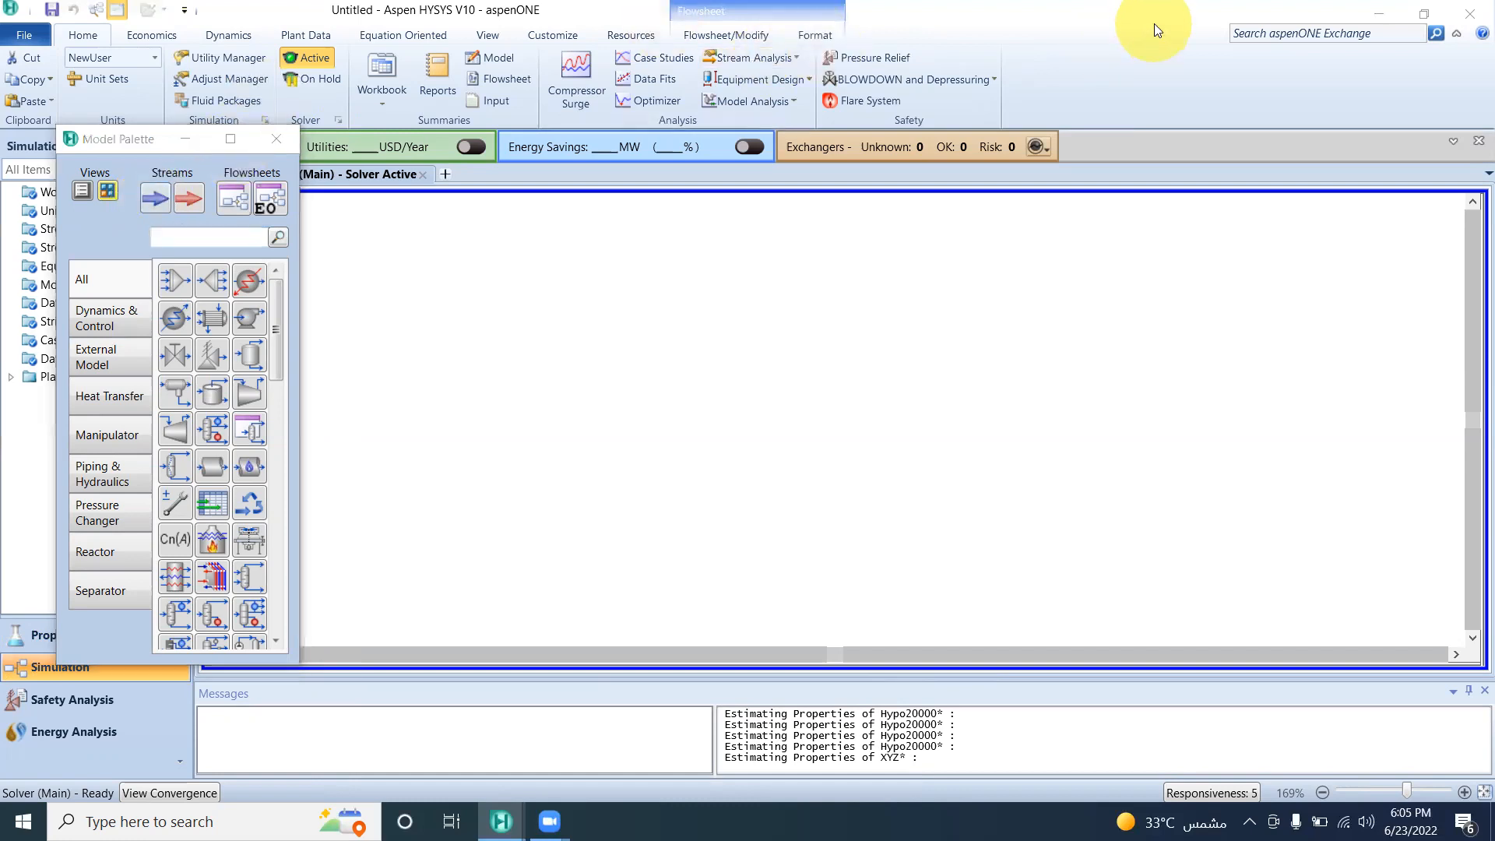